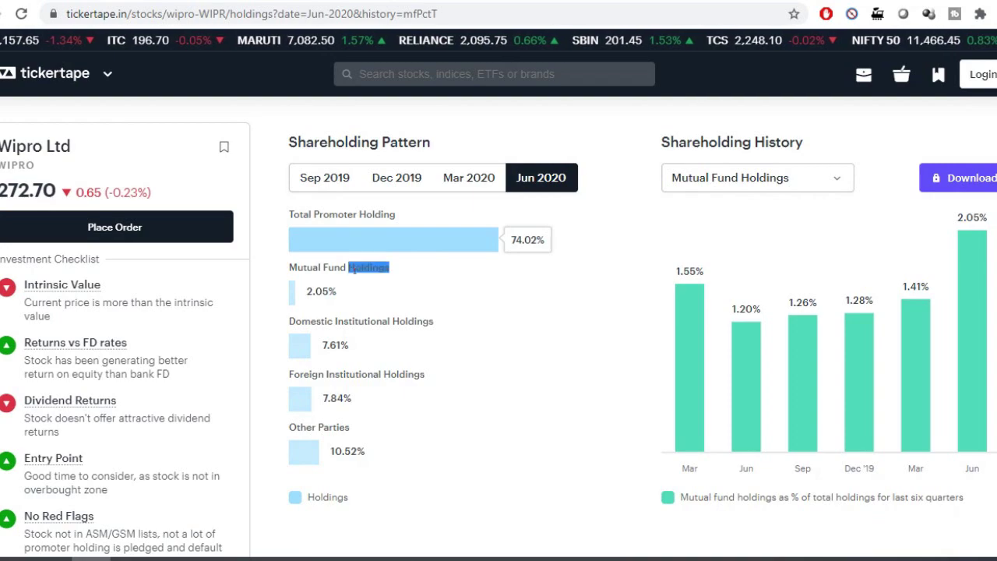
# Compare Wipro's mutual fund holdings between Sep 2019 and Jun 2020 in the Shareholding Pattern
pyautogui.tripleClick(353, 268)
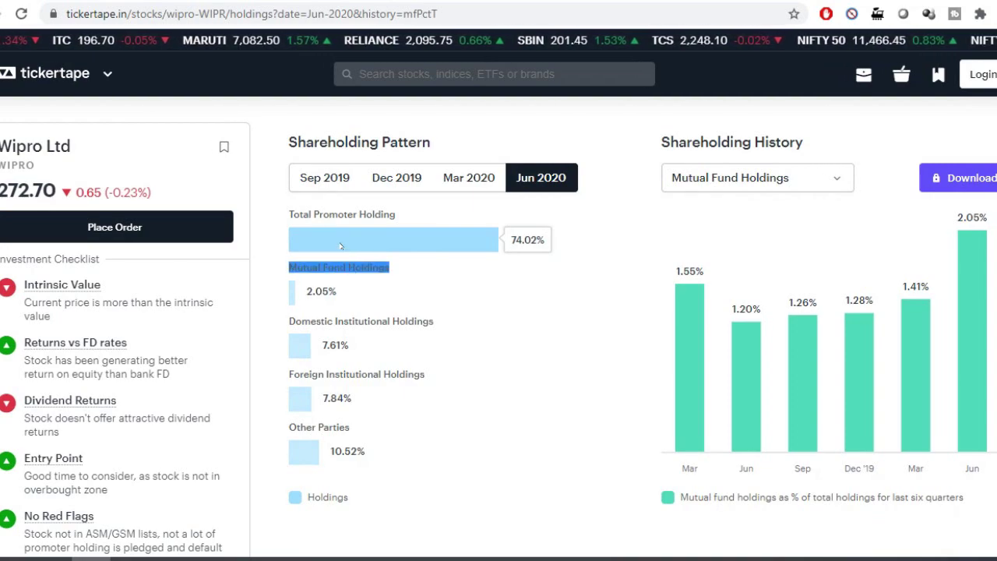
pyautogui.click(327, 178)
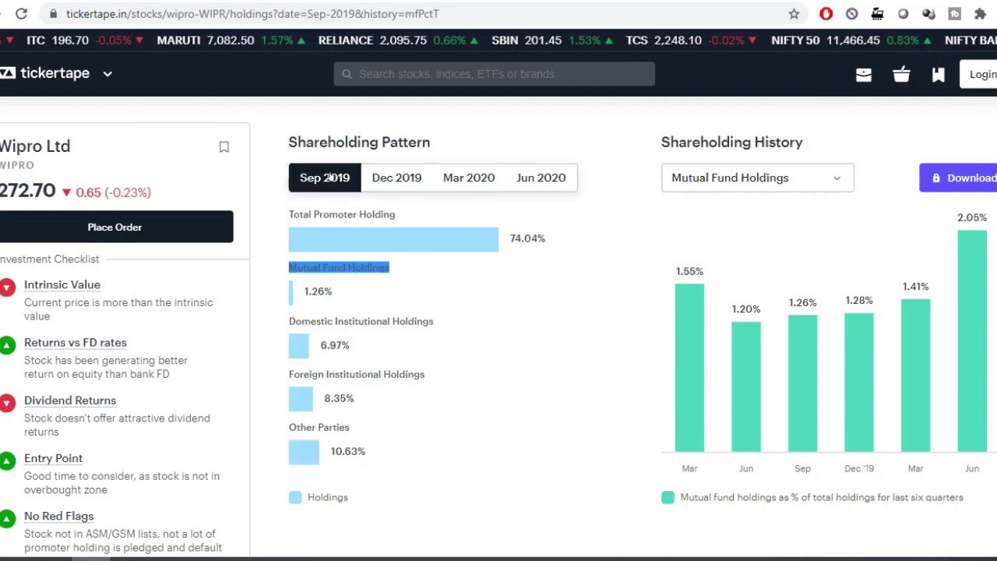
pyautogui.tripleClick(319, 291)
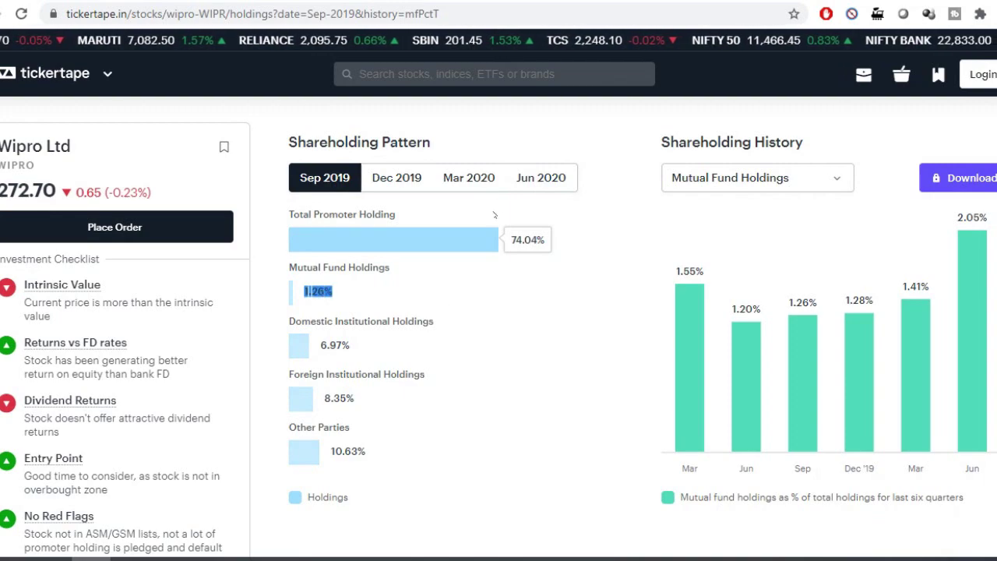
pyautogui.click(540, 178)
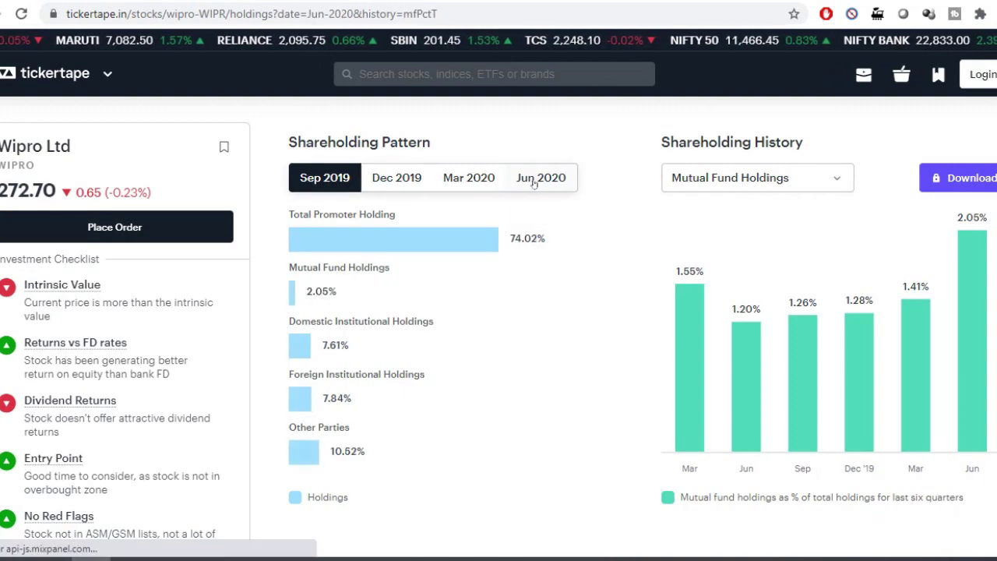
pyautogui.click(315, 174)
pyautogui.click(543, 179)
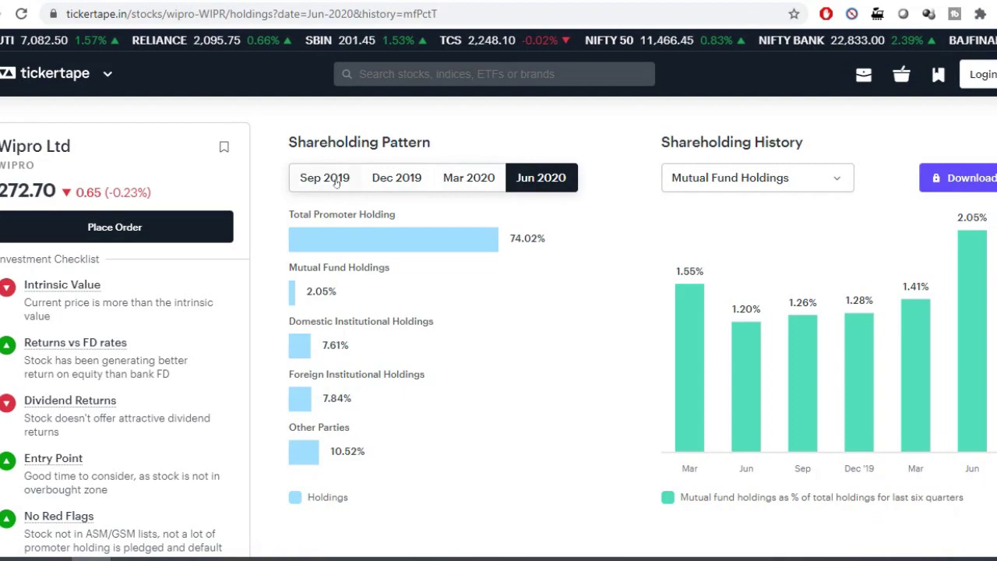
pyautogui.click(337, 181)
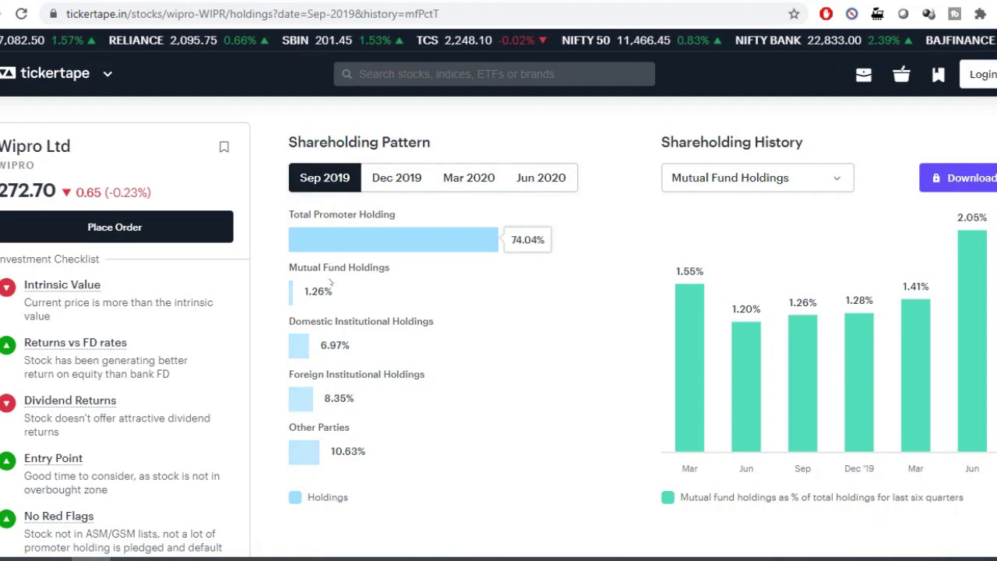
pyautogui.click(541, 179)
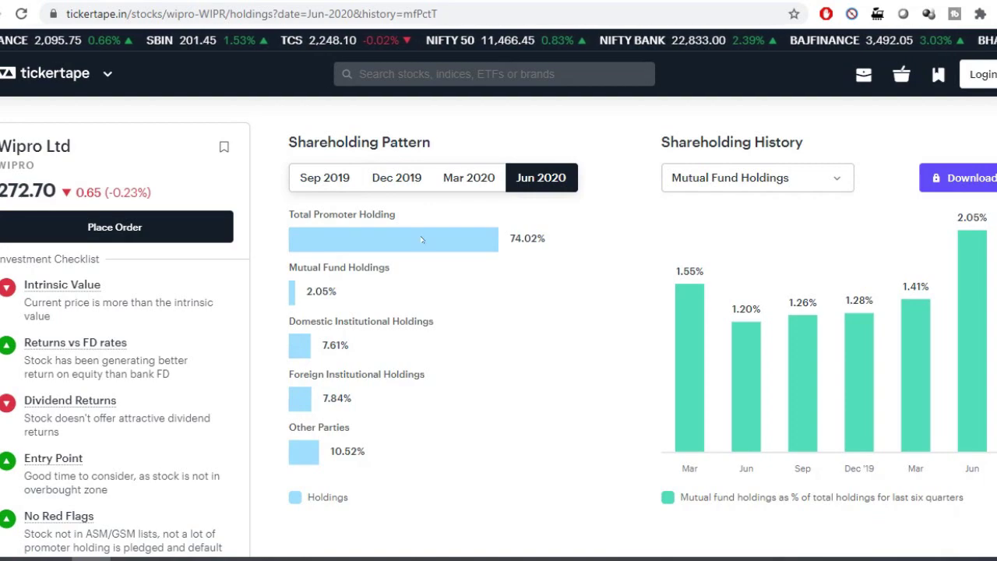
pyautogui.moveTo(293, 292)
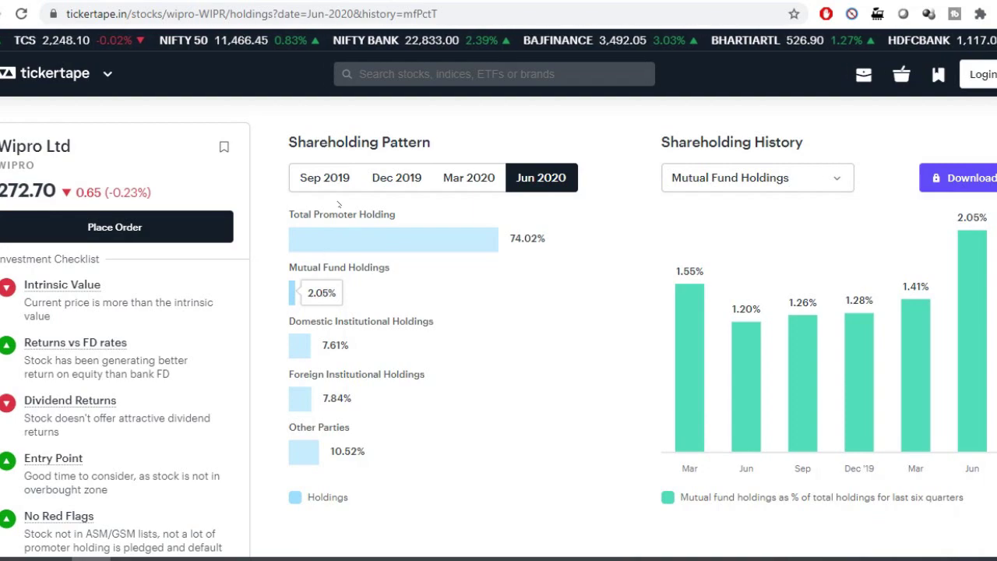
pyautogui.moveTo(205, 61)
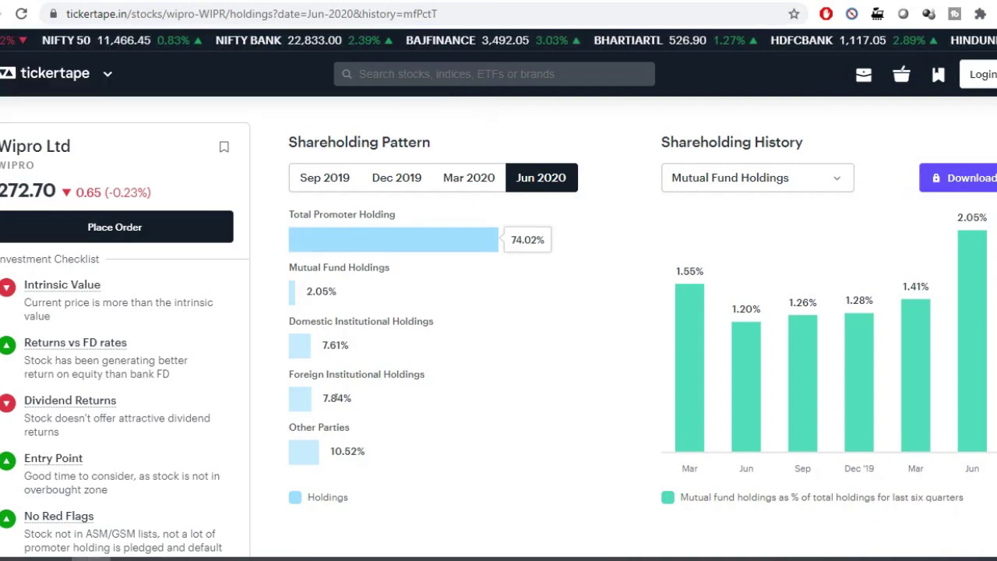
# Compare Wipro's domestic institutional holdings for Jun 2020 with those for Sep 2019
pyautogui.tripleClick(351, 321)
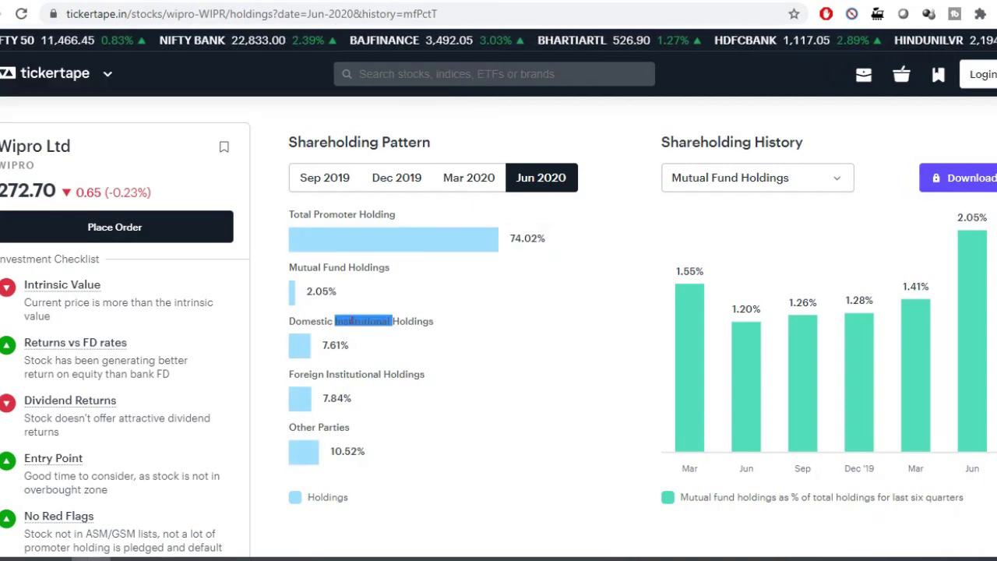
pyautogui.tripleClick(334, 343)
pyautogui.click(332, 214)
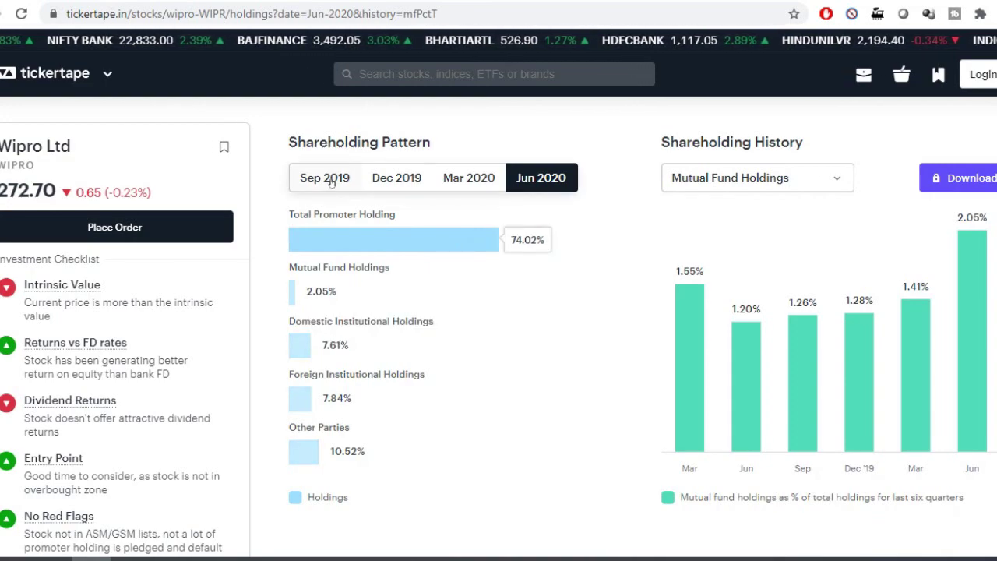
pyautogui.click(332, 180)
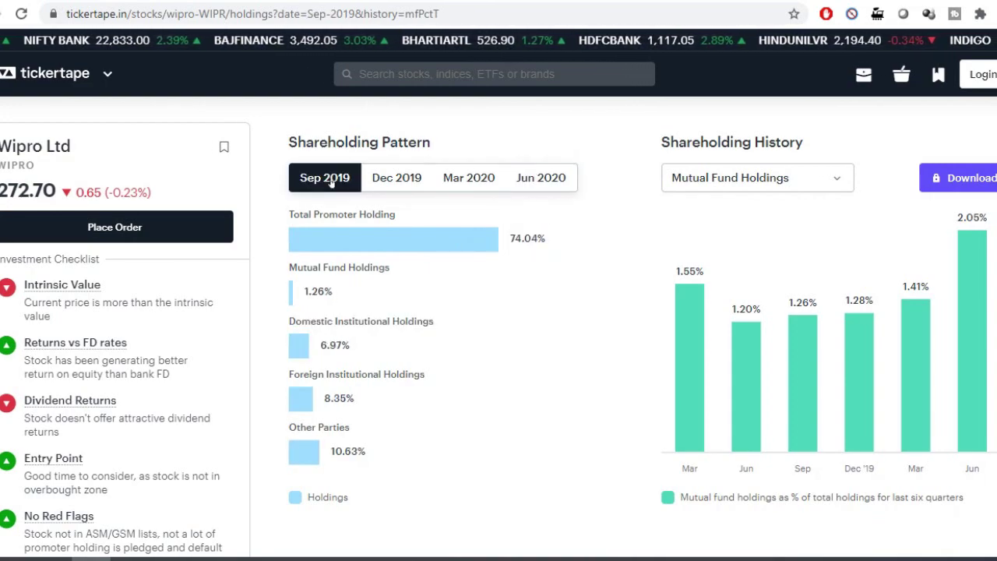
pyautogui.click(548, 187)
# Check the foreign institutional holdings for Jun 2020 against the Sep 2019 figure
pyautogui.tripleClick(341, 398)
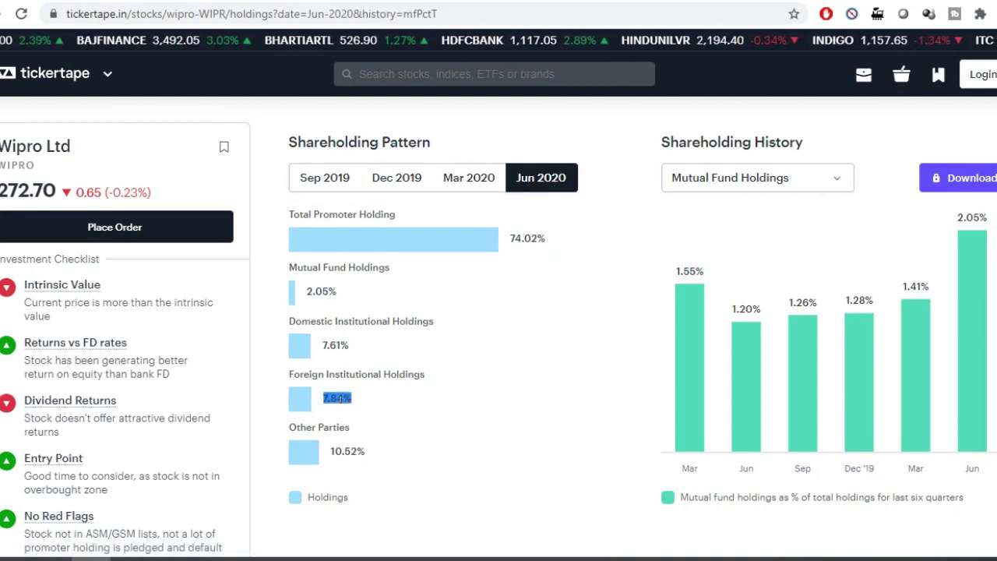
pyautogui.click(324, 178)
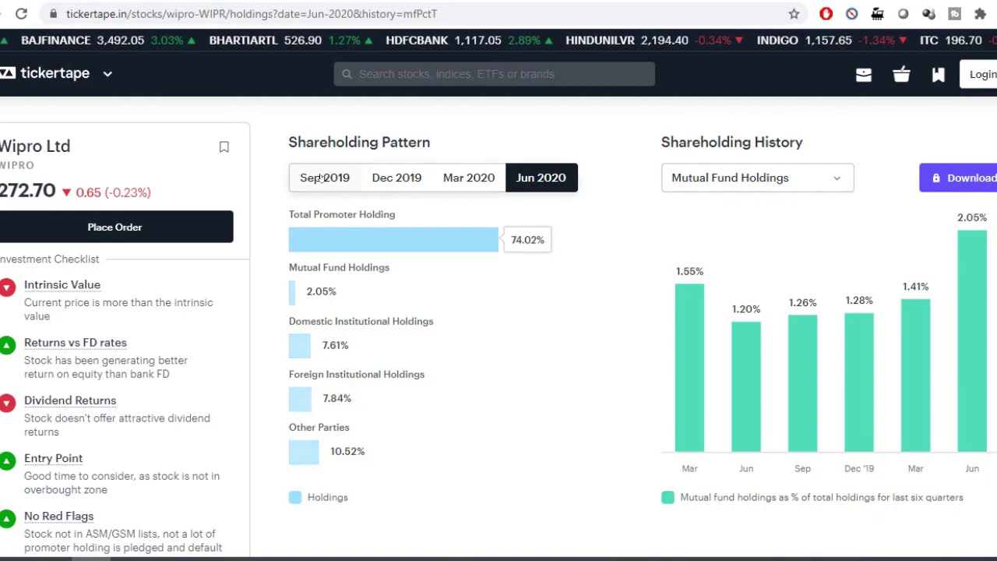
pyautogui.click(518, 179)
# Compare the Other Parties shareholding between Sep 2019 and Jun 2020
pyautogui.click(328, 180)
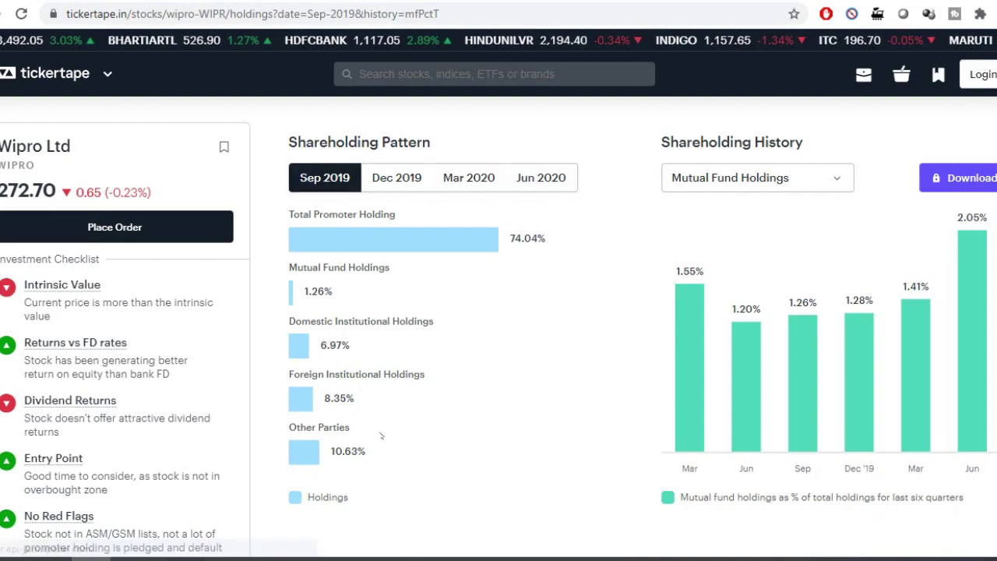
pyautogui.click(561, 180)
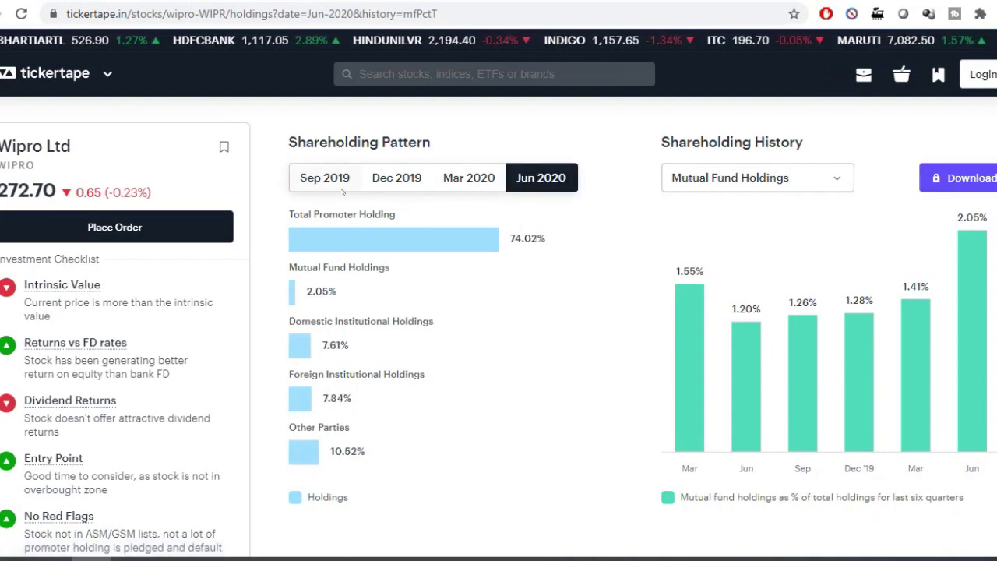
pyautogui.click(340, 192)
pyautogui.click(522, 179)
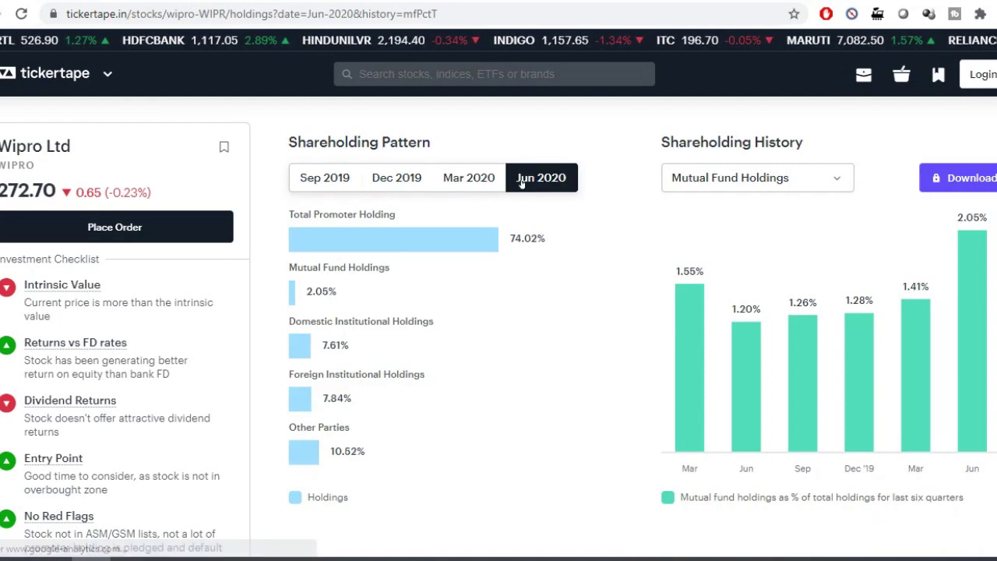
# Examine the mutual fund holdings bars in the Shareholding History chart, from the latest June quarter back to the earliest March quarter
pyautogui.moveTo(972, 249)
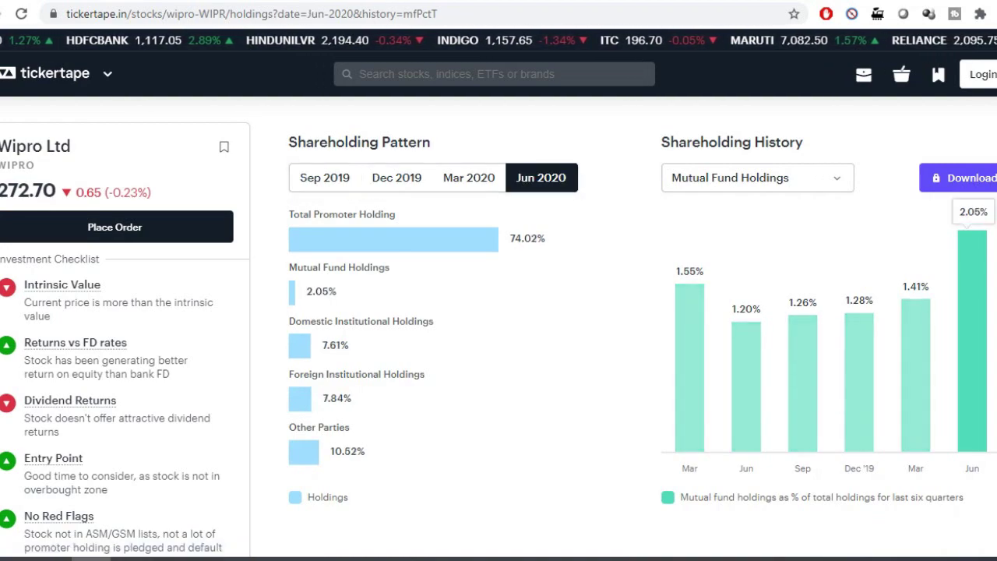
pyautogui.scroll(-3, 972, 312)
pyautogui.scroll(3, 973, 312)
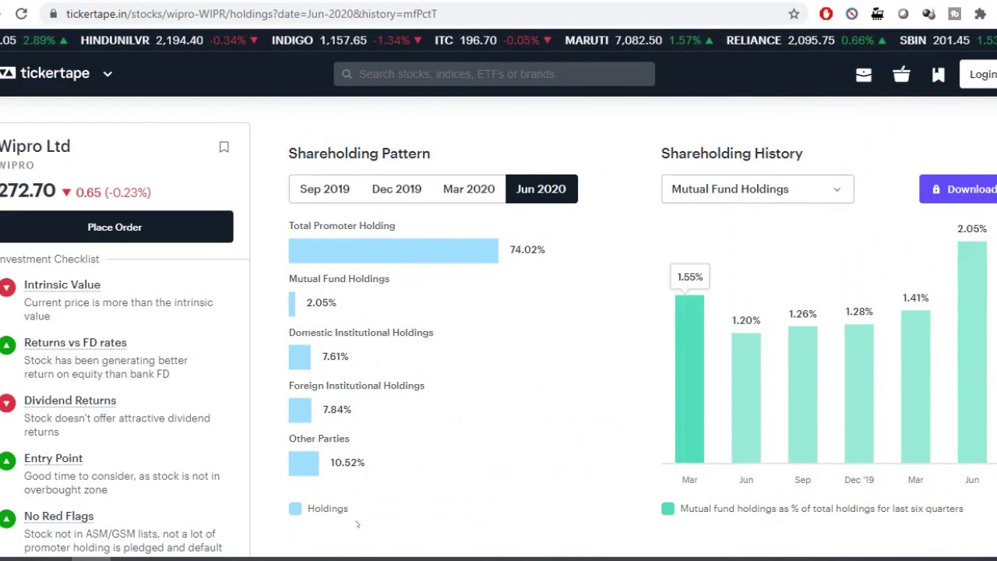
# Switch to the WIPRO workbook in LibreOffice Calc and review the total number of shares, current price and market cap on the Summary sheet
pyautogui.hotkey('alt', 'Tab')
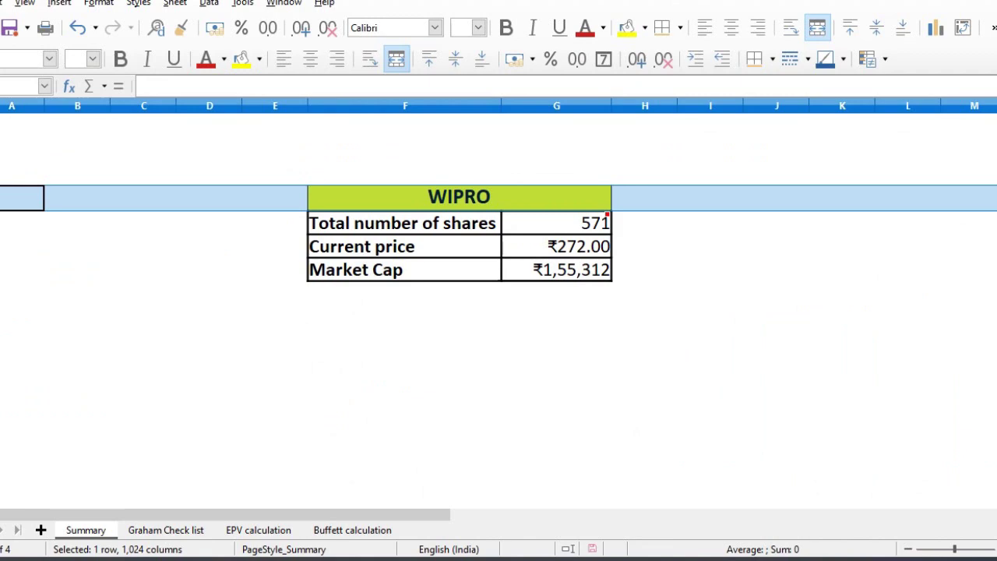
pyautogui.click(22, 223)
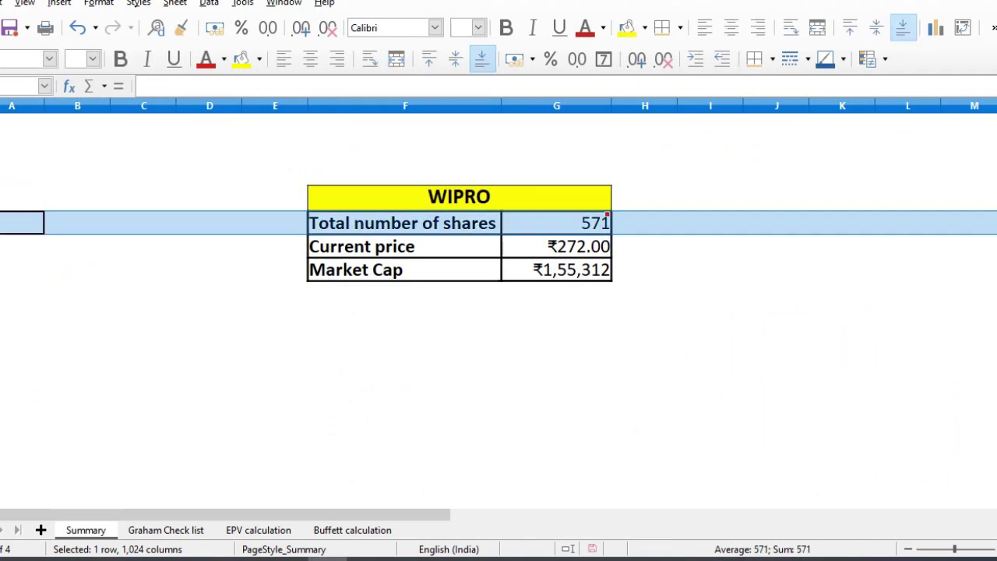
pyautogui.click(22, 246)
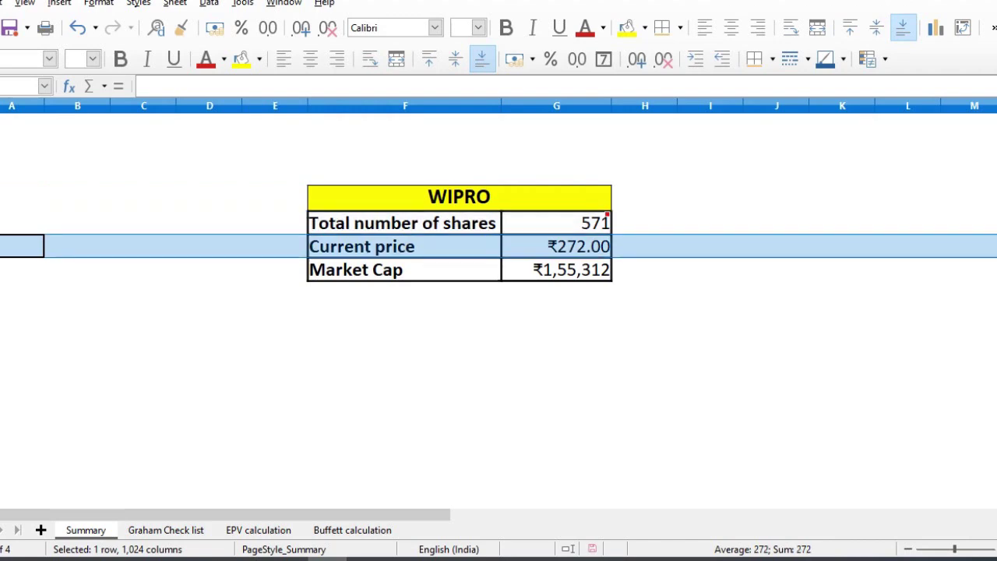
pyautogui.click(21, 269)
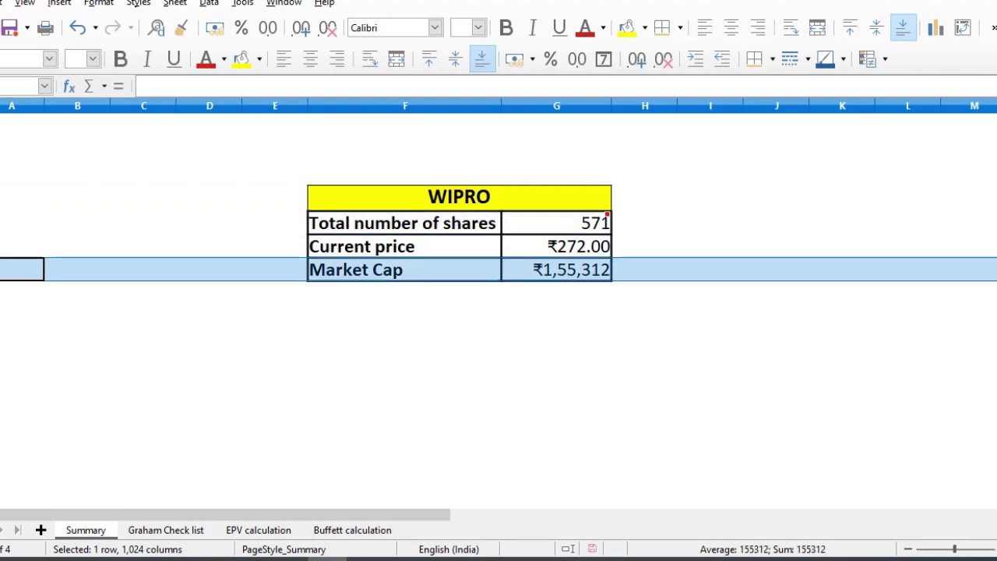
# Open the EPV calculation sheet and inspect the 2019 and 2020 income from operations and its percentage change
pyautogui.click(257, 530)
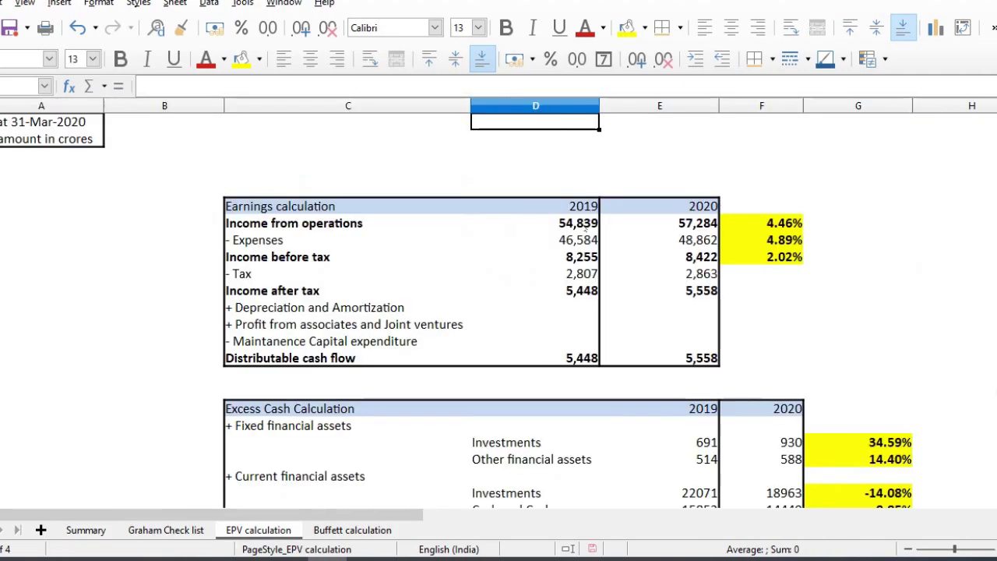
pyautogui.press('Down')
pyautogui.press('Down')
pyautogui.press('Down')
pyautogui.press('Down')
pyautogui.press('Down')
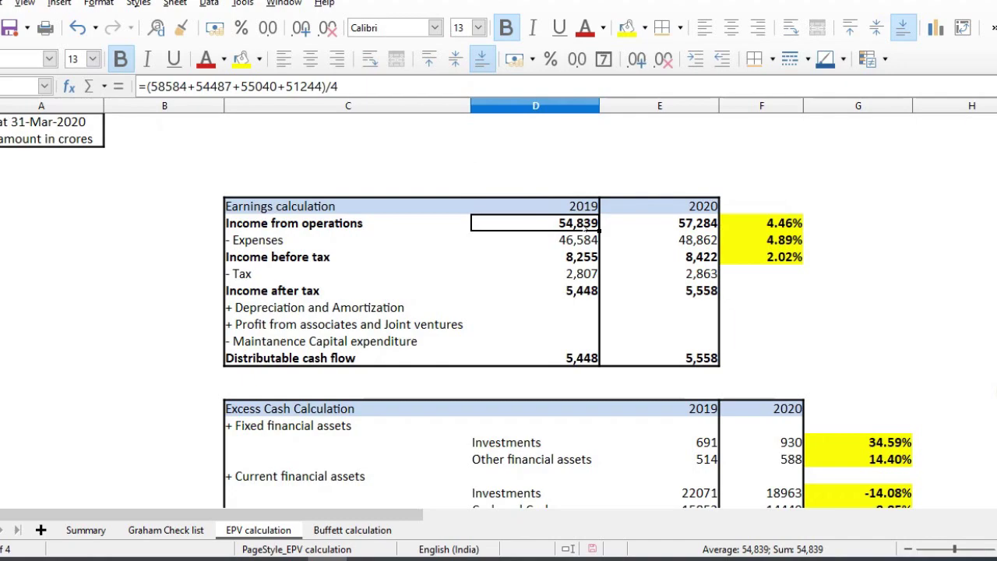
pyautogui.press('Right')
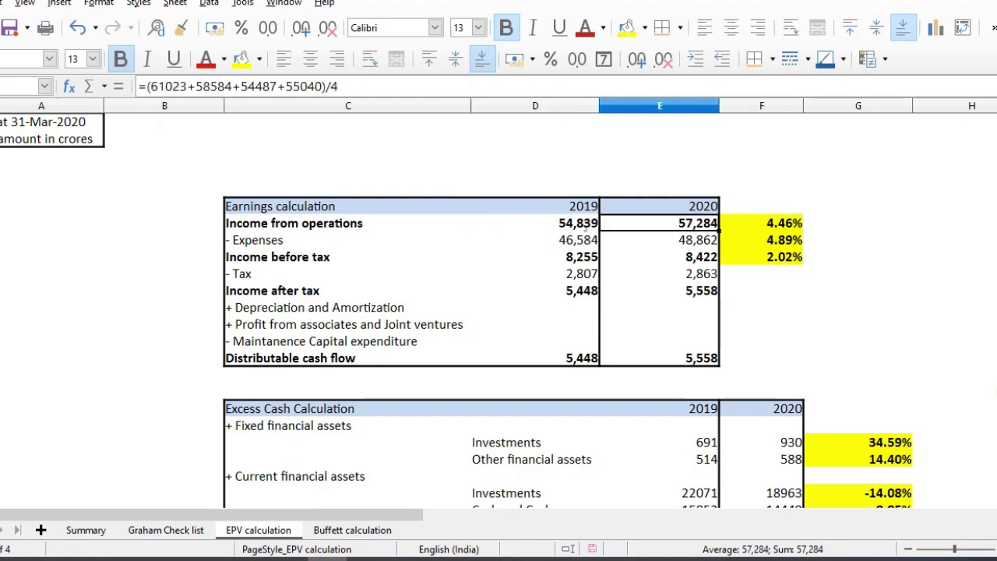
pyautogui.press('Right')
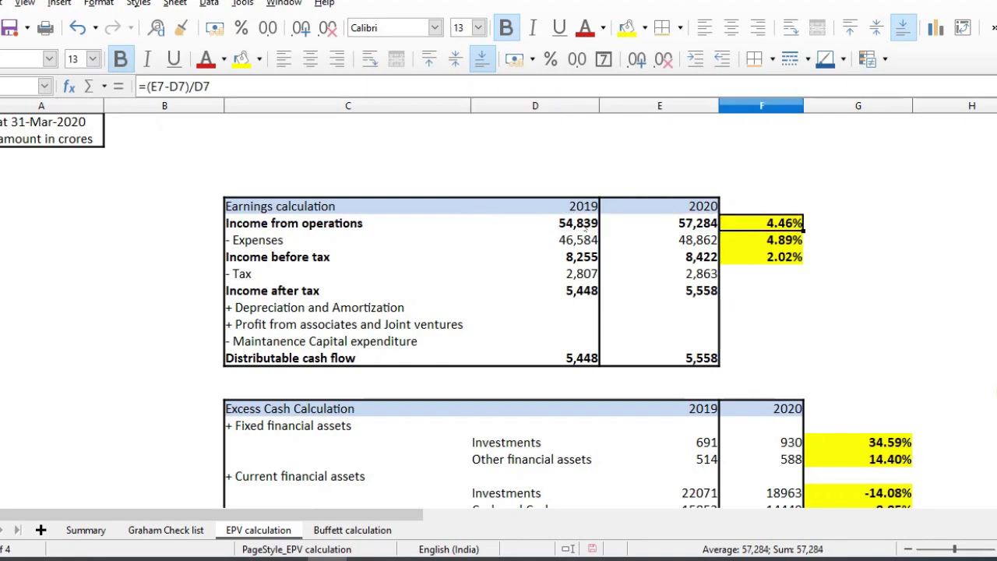
# Inspect the 2019 and 2020 expenses and compare their percentage change with that of income from operations
pyautogui.press('Left')
pyautogui.press('Left')
pyautogui.press('Down')
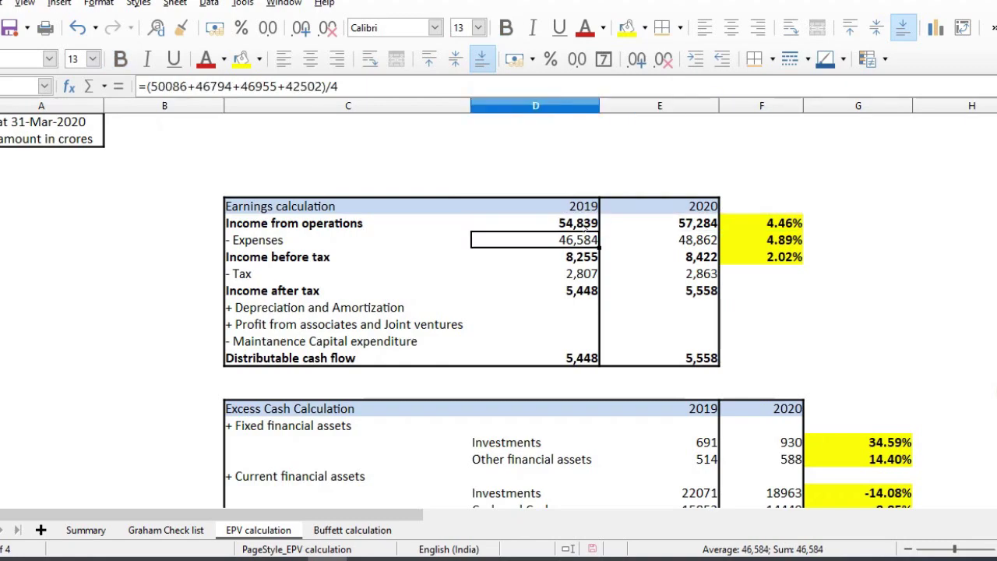
pyautogui.press('Right')
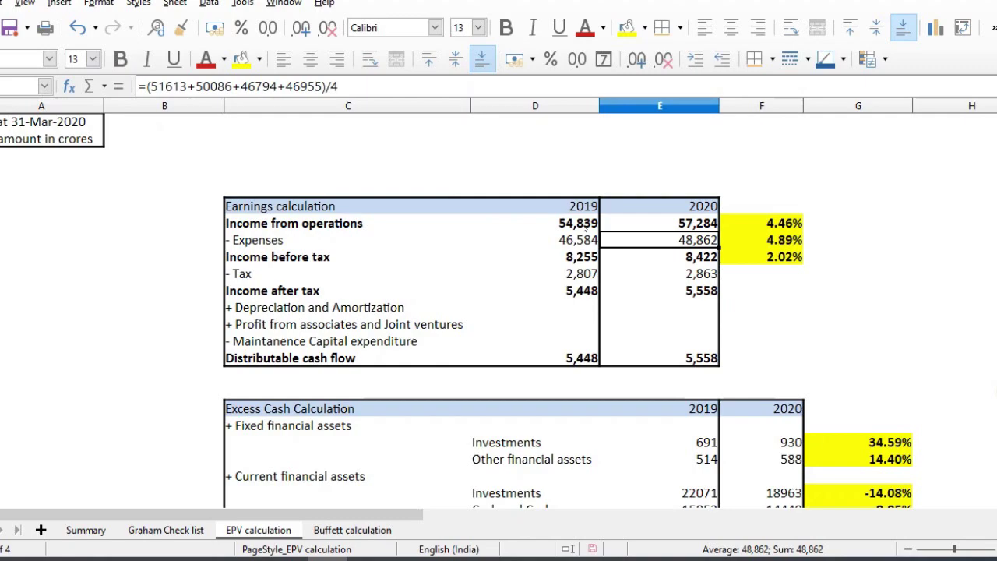
pyautogui.press('Right')
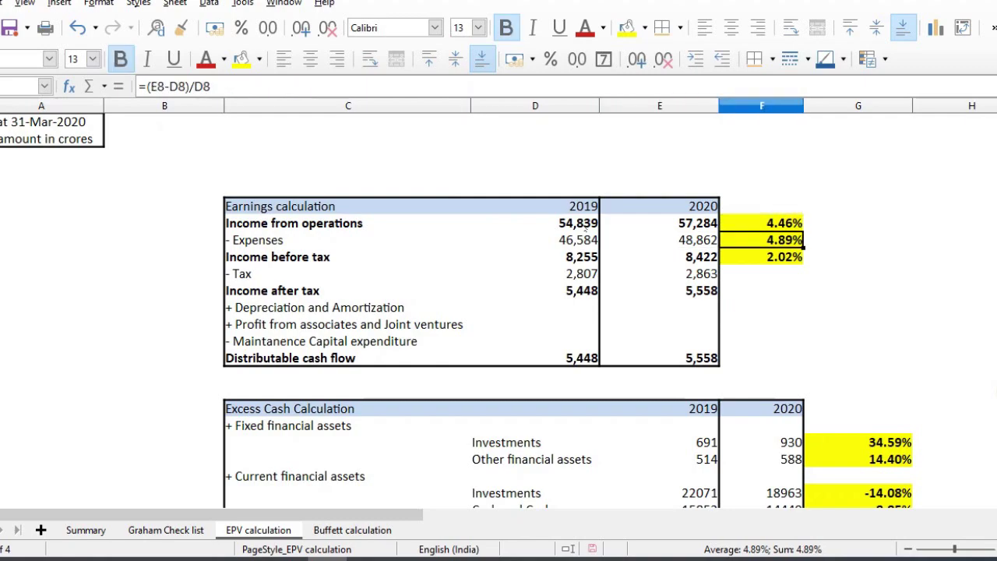
pyautogui.press('Up')
pyautogui.press('Down')
pyautogui.press('Down')
pyautogui.press('Up')
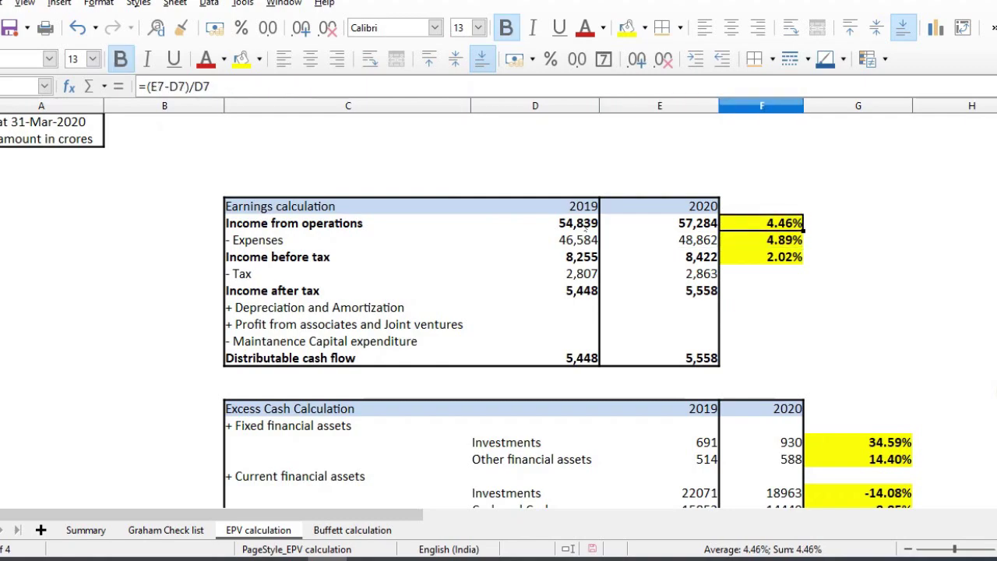
# Inspect the income before tax for 2019 and 2020 and its percentage change in the Earnings calculation table
pyautogui.click(586, 225)
pyautogui.press('Down')
pyautogui.press('Down')
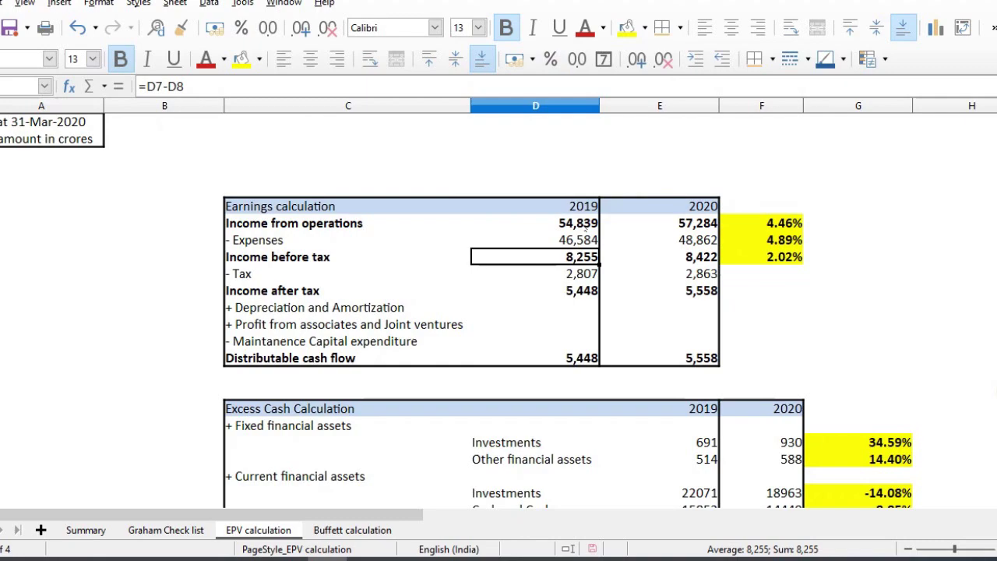
pyautogui.press('Right')
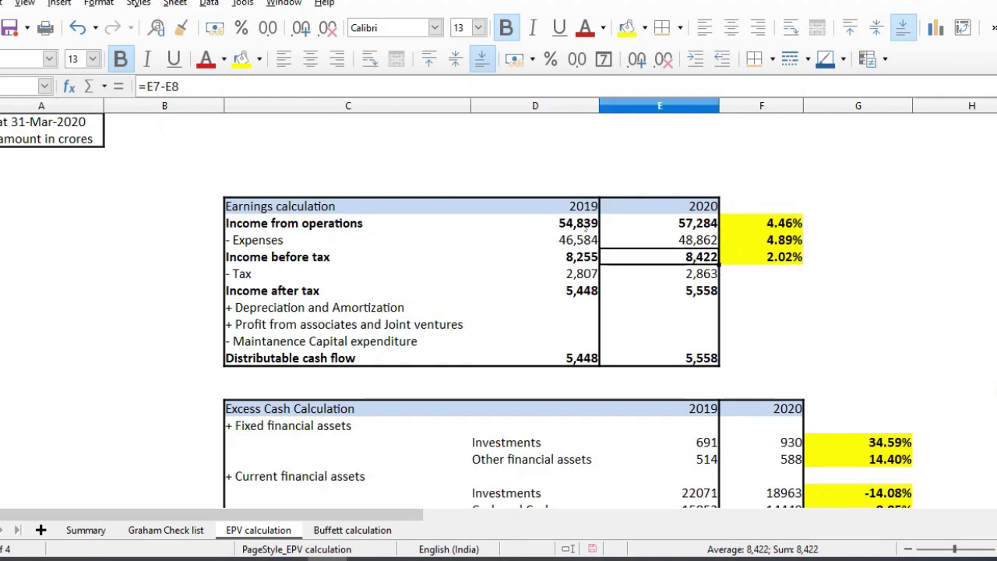
pyautogui.press('Right')
pyautogui.press('Left')
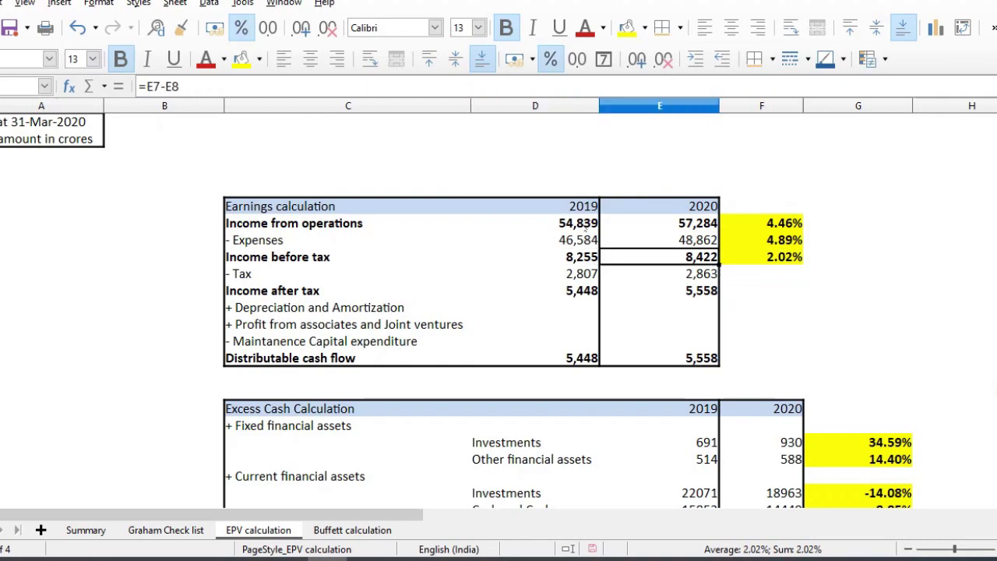
pyautogui.press('Left')
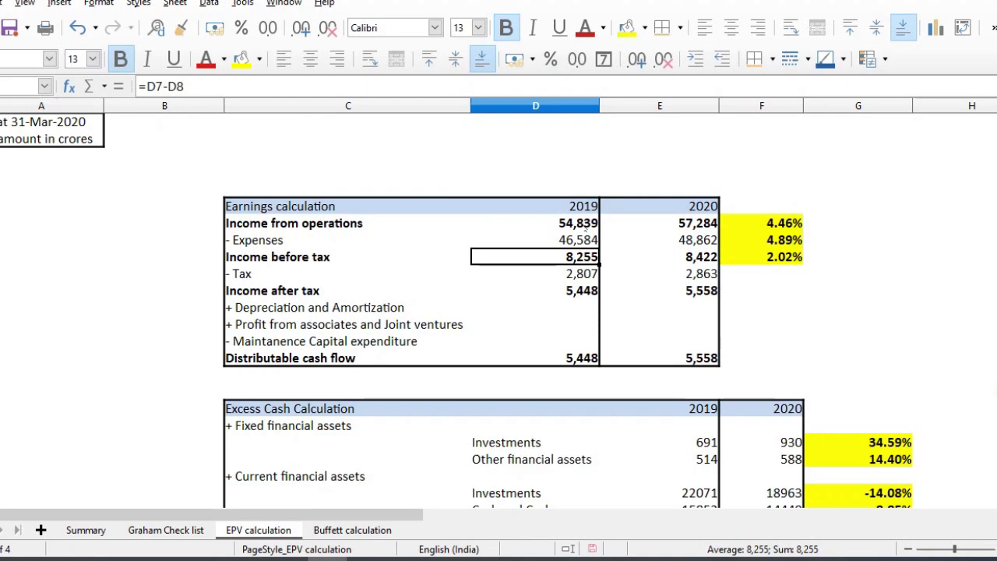
# Look through the rows below income before tax in the Earnings calculation table and recheck the income before tax percentage change
pyautogui.press('Down')
pyautogui.press('Down')
pyautogui.press('Down')
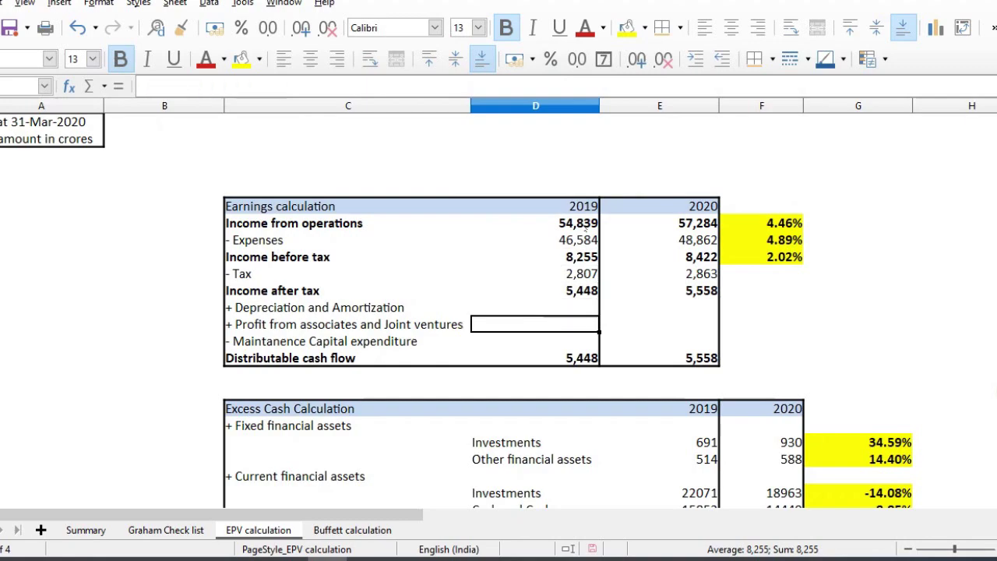
pyautogui.press('Down')
pyautogui.press('Down')
pyautogui.press('Right')
pyautogui.press('Right')
pyautogui.press('Up')
pyautogui.press('Up')
pyautogui.press('Up')
pyautogui.press('Up')
pyautogui.press('Up')
pyautogui.press('Up')
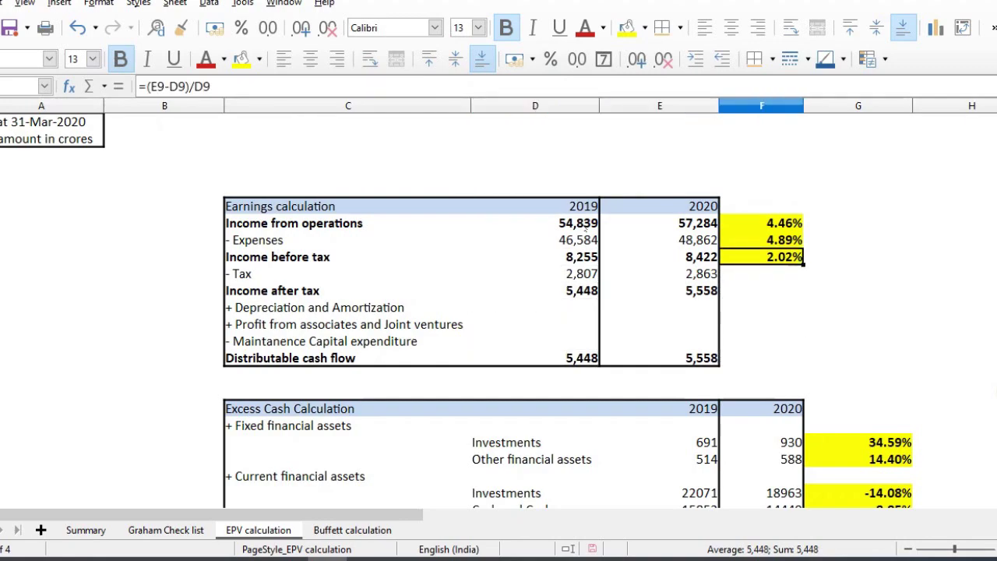
# Inspect the formula behind the 2019 distributable cash flow in the Earnings calculation table
pyautogui.press('Down')
pyautogui.press('Down')
pyautogui.press('Down')
pyautogui.press('Down')
pyautogui.press('Down')
pyautogui.press('Left')
pyautogui.press('Left')
pyautogui.press('Down')
pyautogui.press('Down')
pyautogui.press('Down')
pyautogui.press('Down')
pyautogui.press('Down')
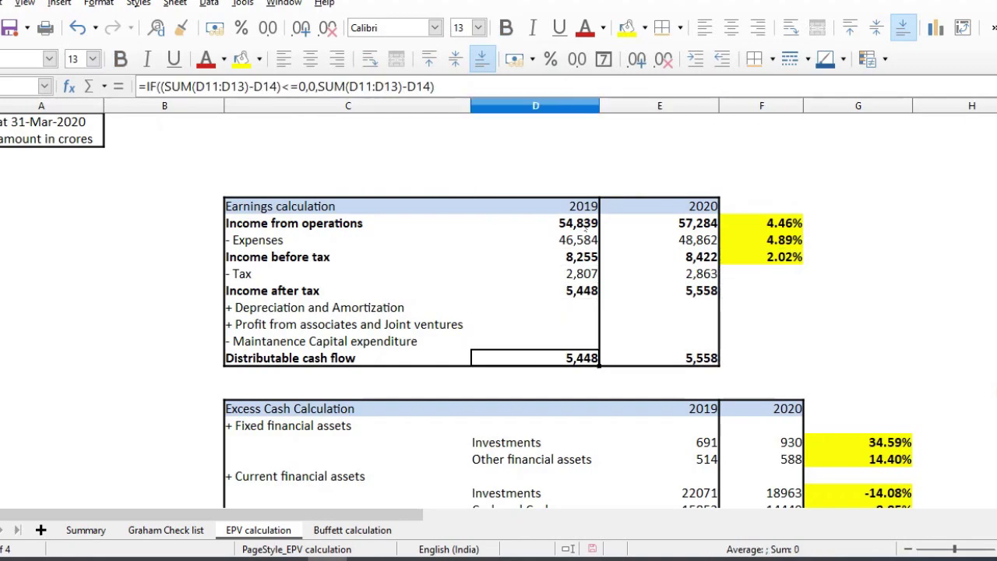
# Examine the 2019 and 2020 investments under fixed financial assets in the Excess Cash Calculation table
pyautogui.press('Right')
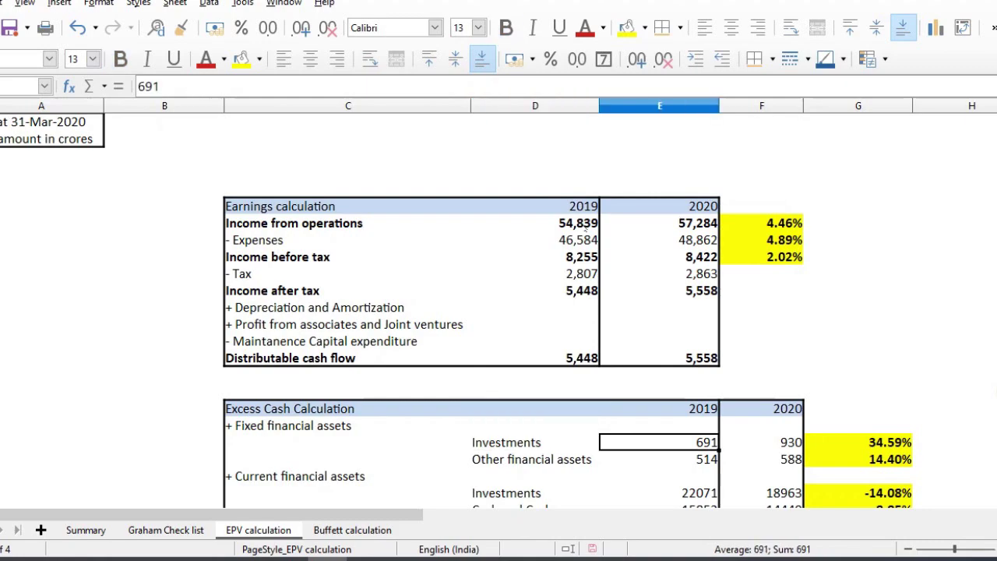
pyautogui.press('Up')
pyautogui.press('Up')
pyautogui.press('Up')
pyautogui.press('Down')
pyautogui.press('Down')
pyautogui.press('Down')
pyautogui.press('Down')
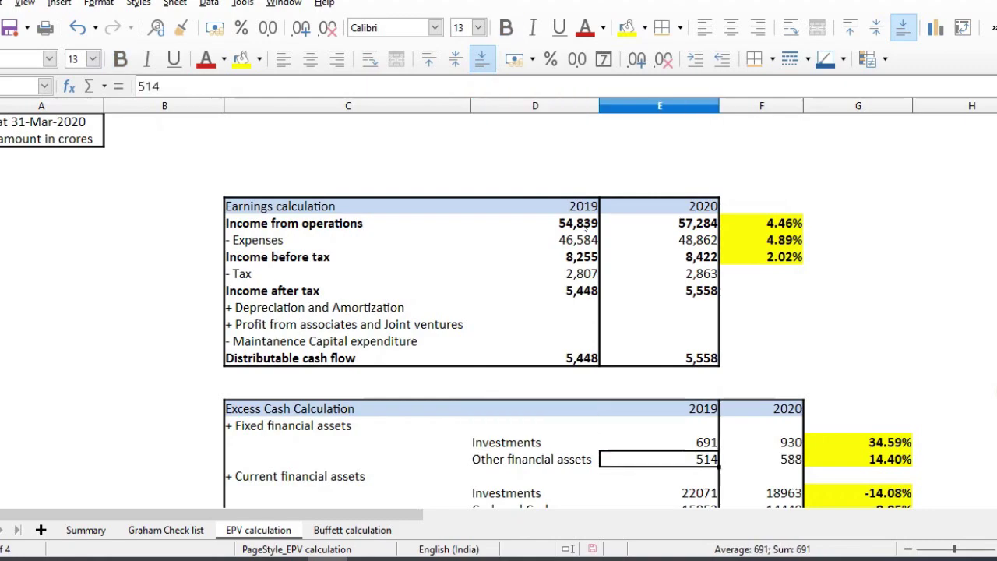
pyautogui.press('Up')
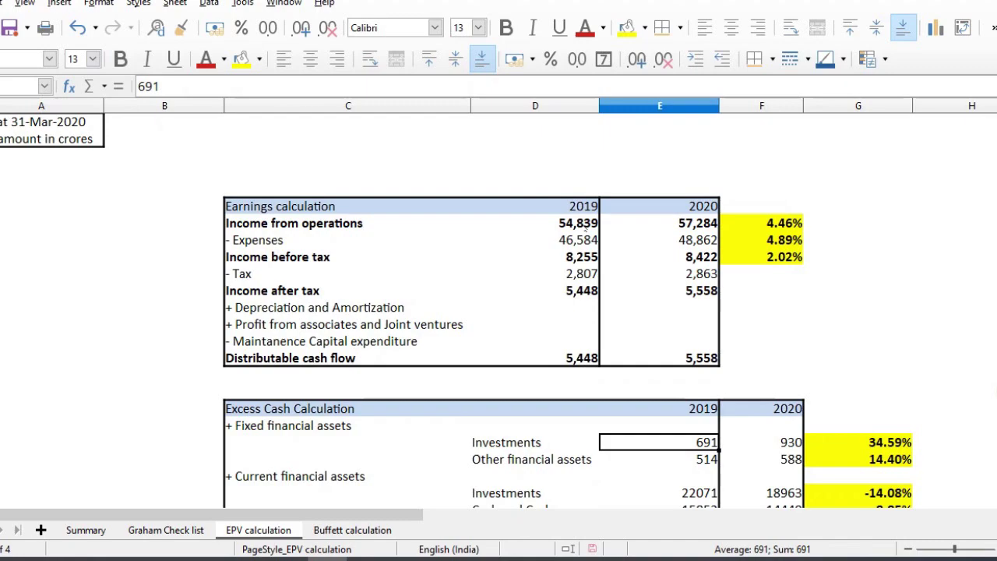
pyautogui.press('Right')
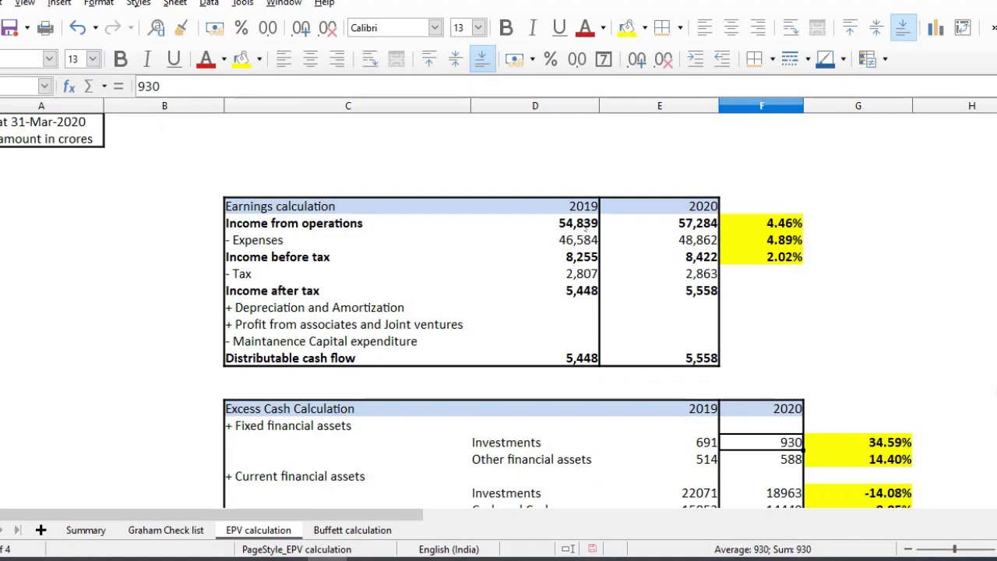
# Inspect the 2019 and 2020 other financial assets under fixed financial assets, along with the fixed asset percentage changes
pyautogui.press('Down')
pyautogui.press('Left')
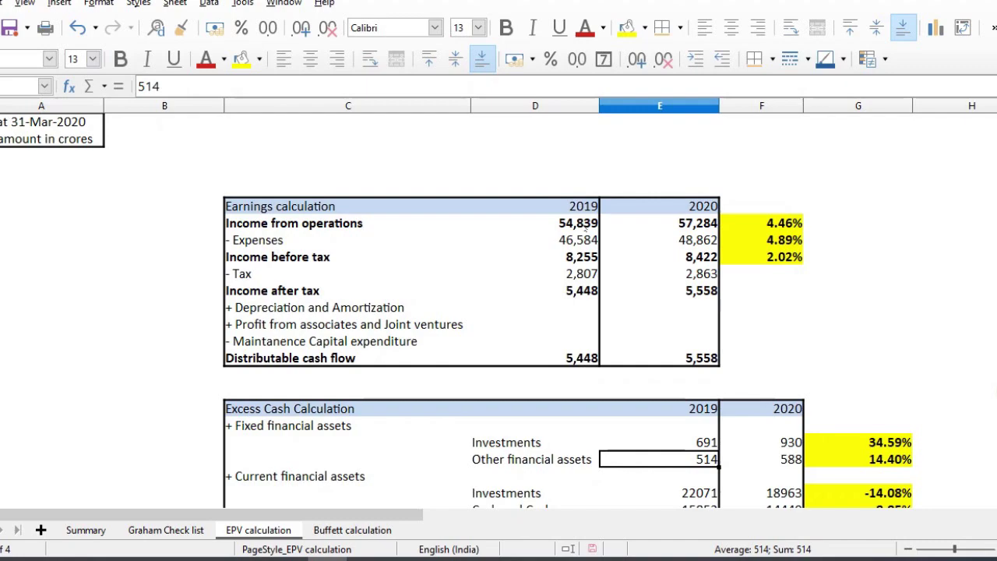
pyautogui.press('Right')
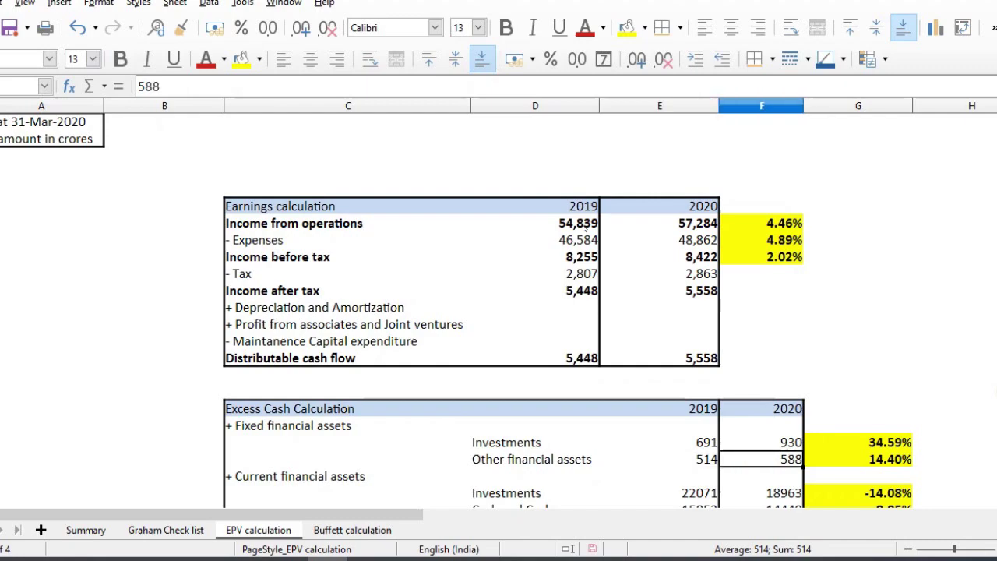
pyautogui.press('Up')
pyautogui.press('Right')
pyautogui.press('Down')
pyautogui.press('Down')
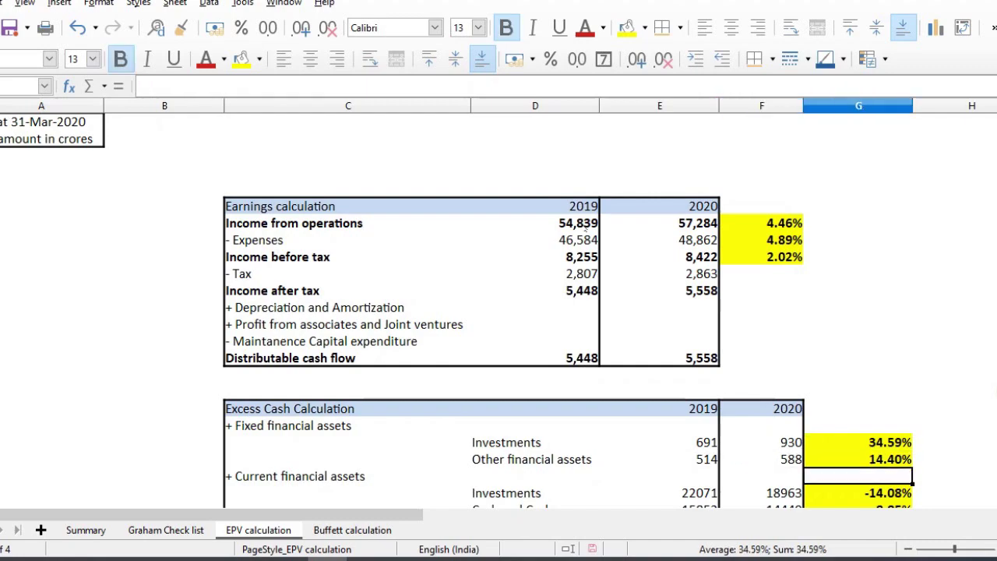
pyautogui.press('Up')
pyautogui.press('Up')
# Review the percentage changes of the current financial assets and the 2019 and 2020 investments in that section
pyautogui.press('Down')
pyautogui.press('Down')
pyautogui.press('Down')
pyautogui.press('Down')
pyautogui.press('Down')
pyautogui.press('Down')
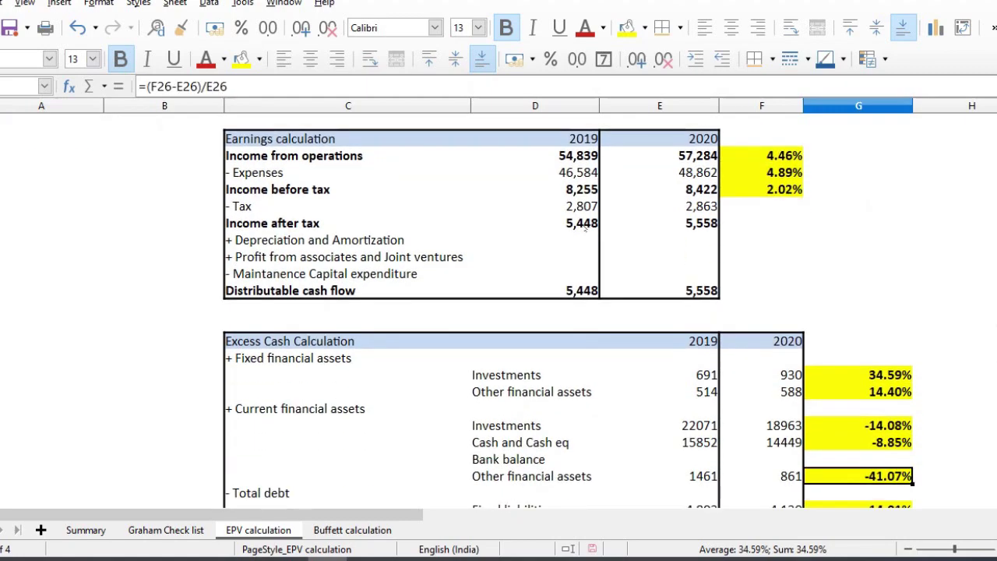
pyautogui.press('Up')
pyautogui.press('Up')
pyautogui.press('Up')
pyautogui.press('Left')
pyautogui.press('Left')
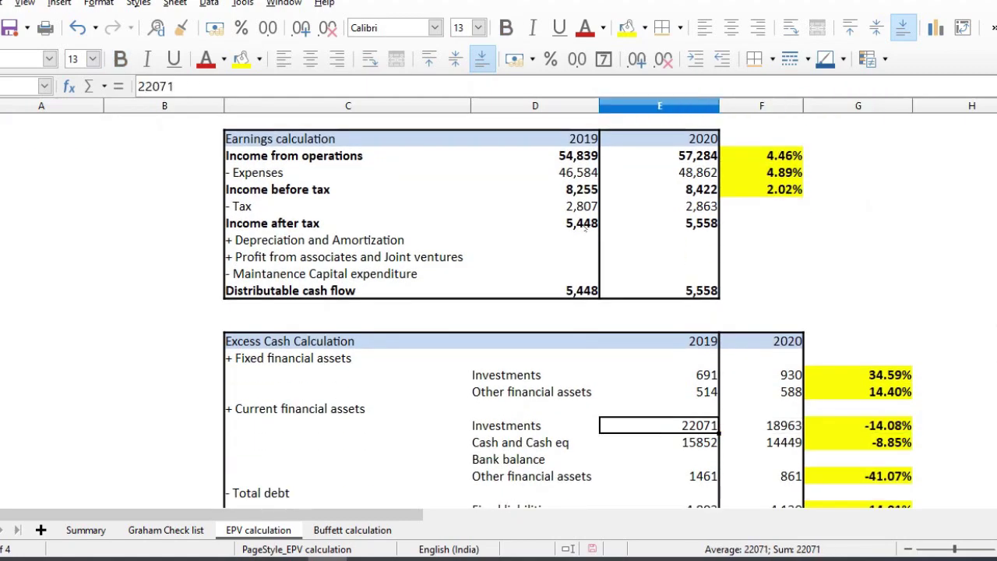
pyautogui.press('Right')
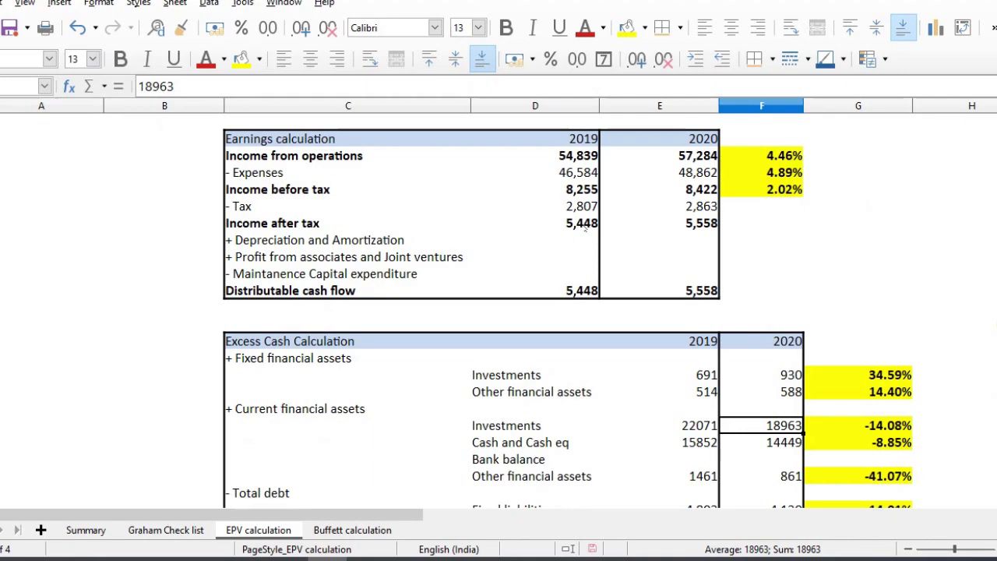
# Compare the fixed financial asset investments with the current financial asset investments and their percentage change
pyautogui.press('Up')
pyautogui.press('Up')
pyautogui.press('Up')
pyautogui.press('Up')
pyautogui.press('Left')
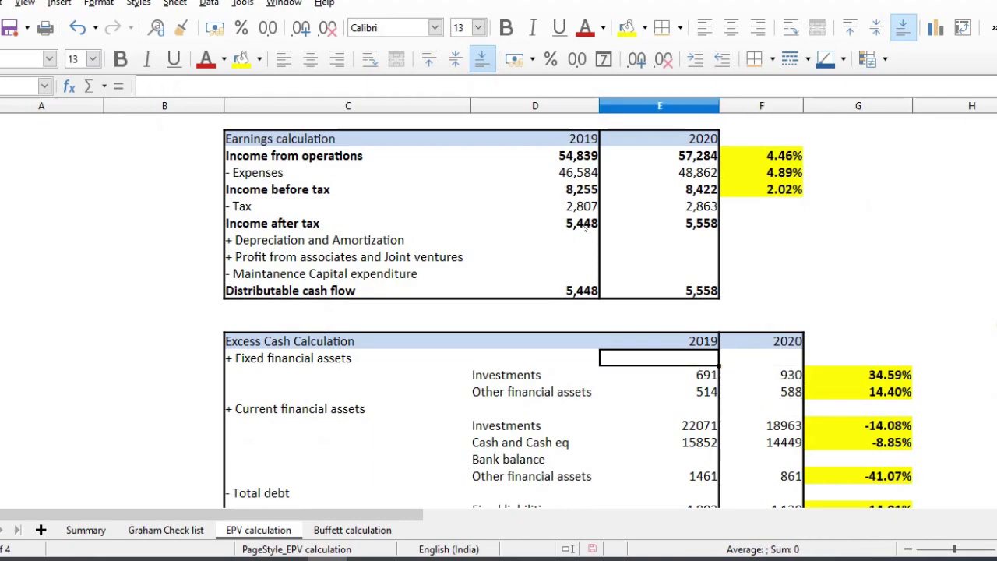
pyautogui.press('Down')
pyautogui.press('Right')
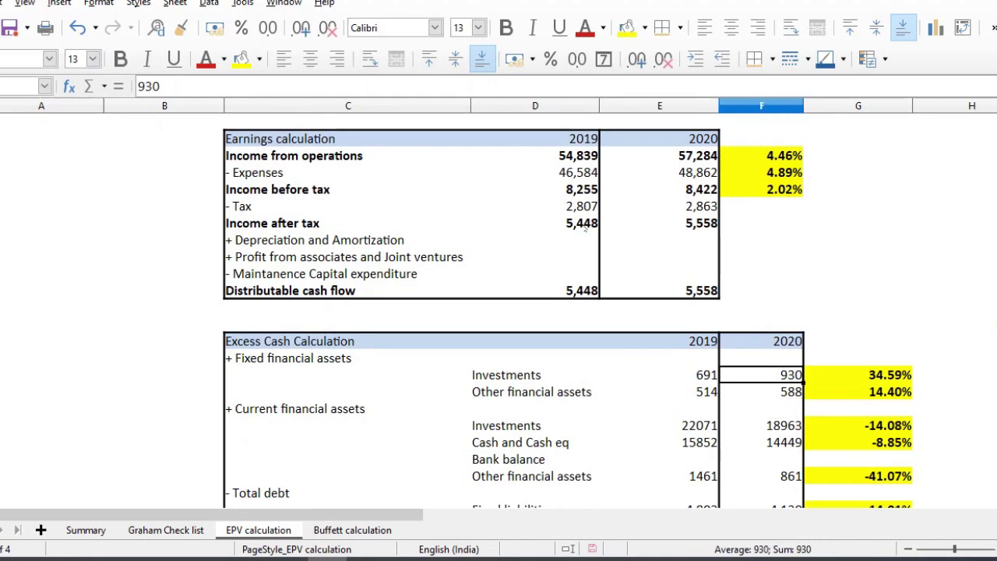
pyautogui.press('Down')
pyautogui.press('Down')
pyautogui.press('Down')
pyautogui.press('Down')
pyautogui.press('Up')
pyautogui.press('Right')
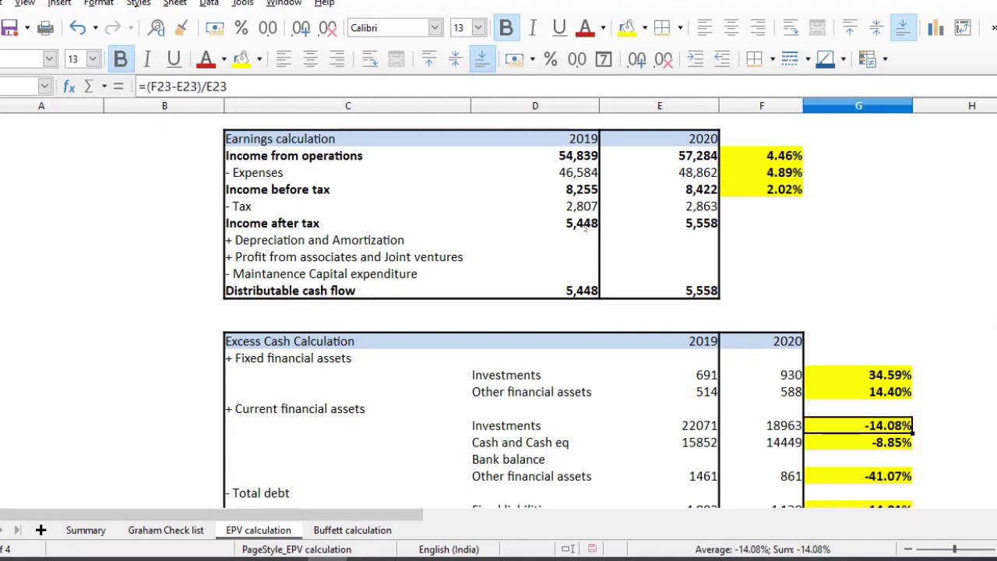
# Inspect the 2019 and 2020 cash and cash equivalents and their percentage change
pyautogui.press('Down')
pyautogui.press('Left')
pyautogui.press('Left')
pyautogui.press('Right')
pyautogui.press('Right')
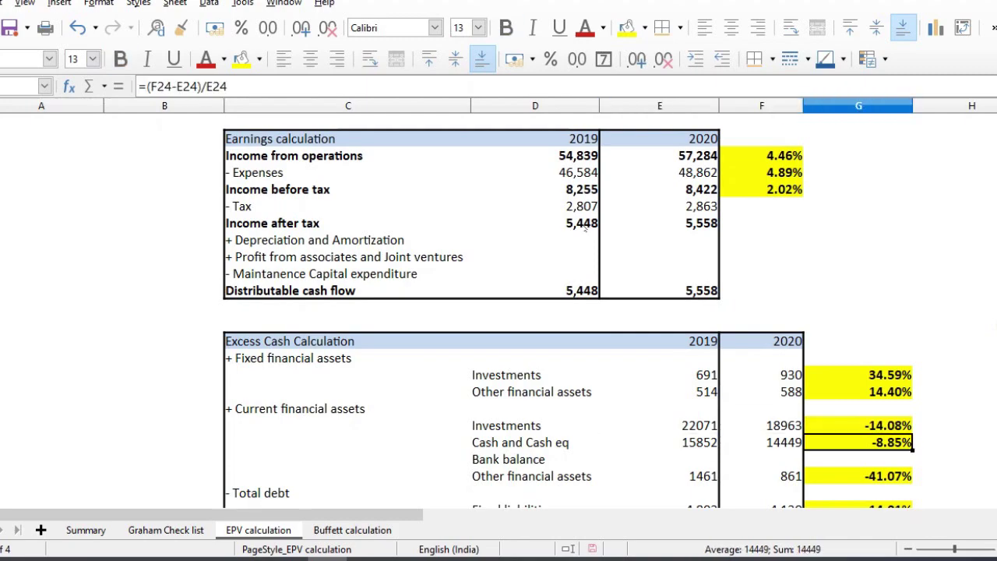
pyautogui.press('Up')
pyautogui.press('Left')
pyautogui.press('Down')
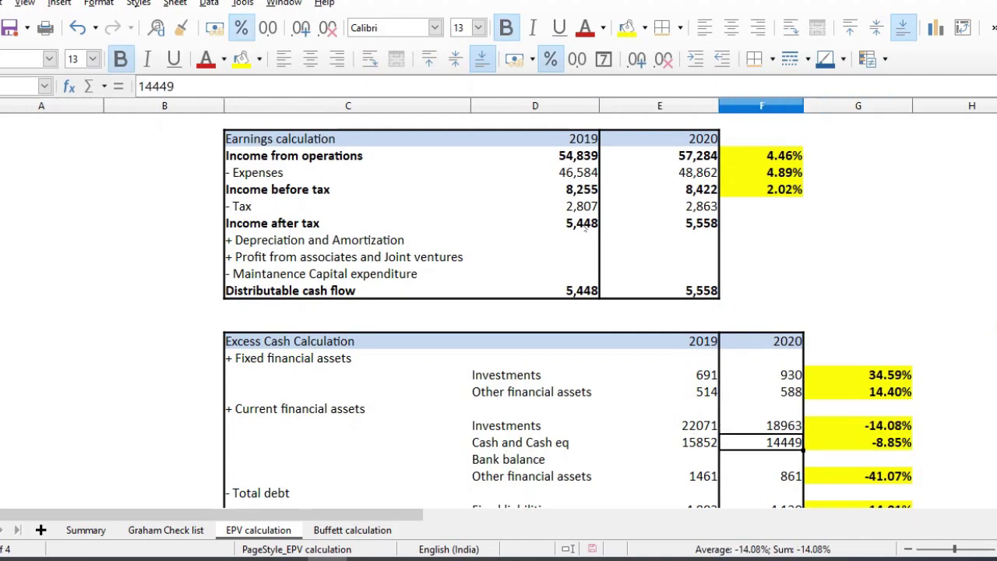
# Highlight the current financial assets block from Investments through Other financial assets, including the yearly figures and percentage changes
pyautogui.press('Up')
pyautogui.press('Up')
pyautogui.press('Up')
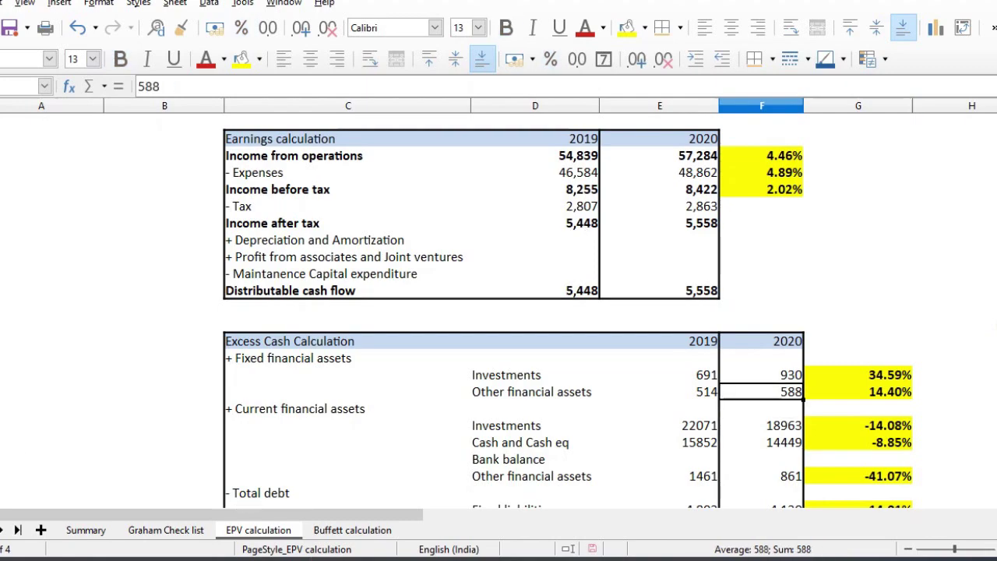
pyautogui.click(4, 459)
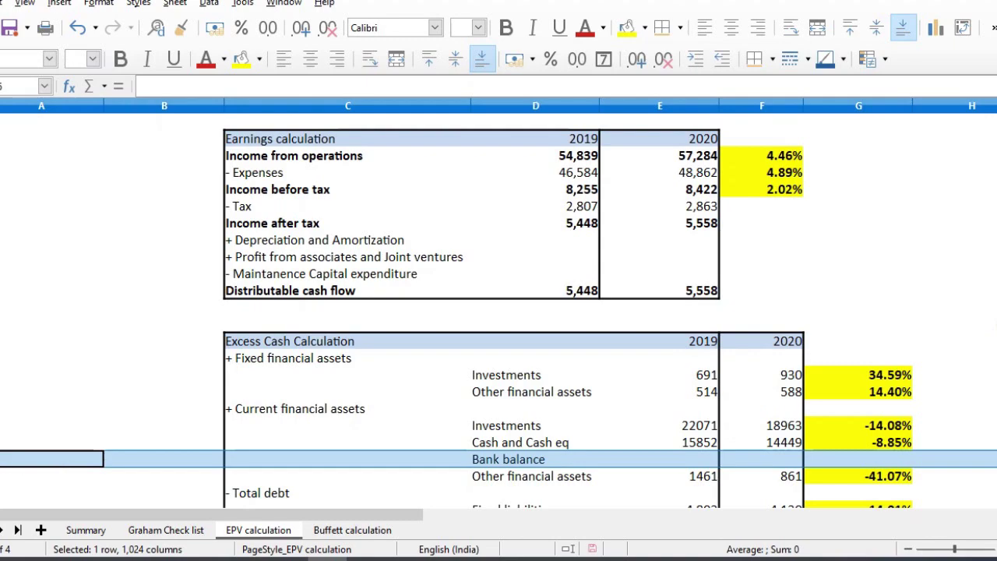
pyautogui.click(4, 475)
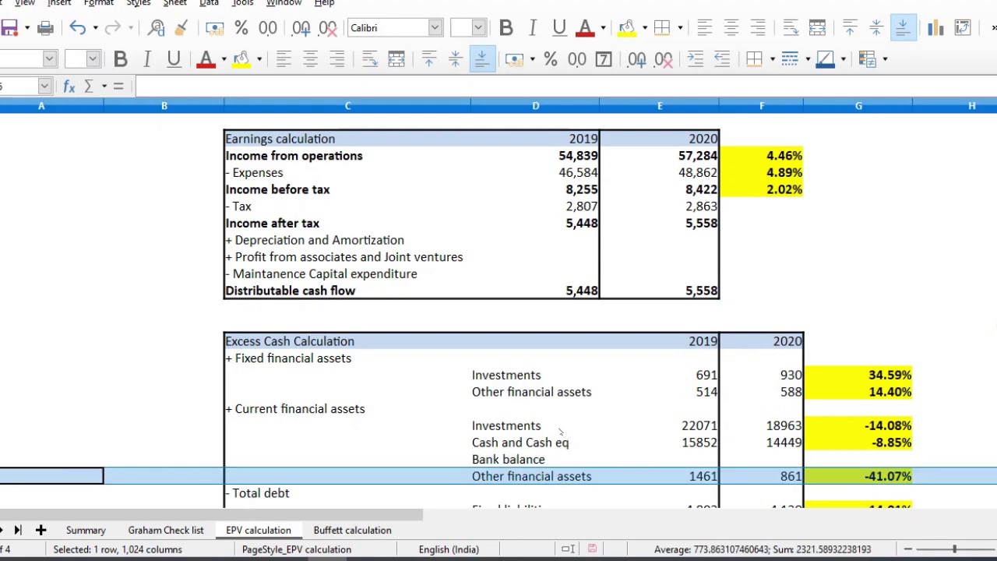
pyautogui.moveTo(507, 426); pyautogui.dragTo(705, 477)
pyautogui.moveTo(754, 499); pyautogui.dragTo(866, 475)
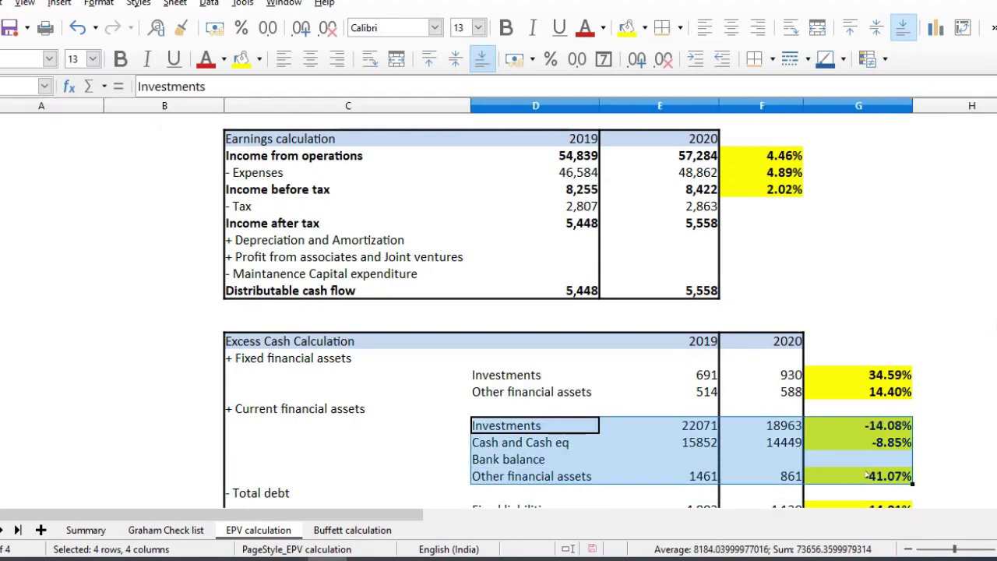
# Highlight the percentage changes of the fixed financial assets, and check the 2020 other financial assets under current assets
pyautogui.moveTo(890, 374); pyautogui.dragTo(835, 395)
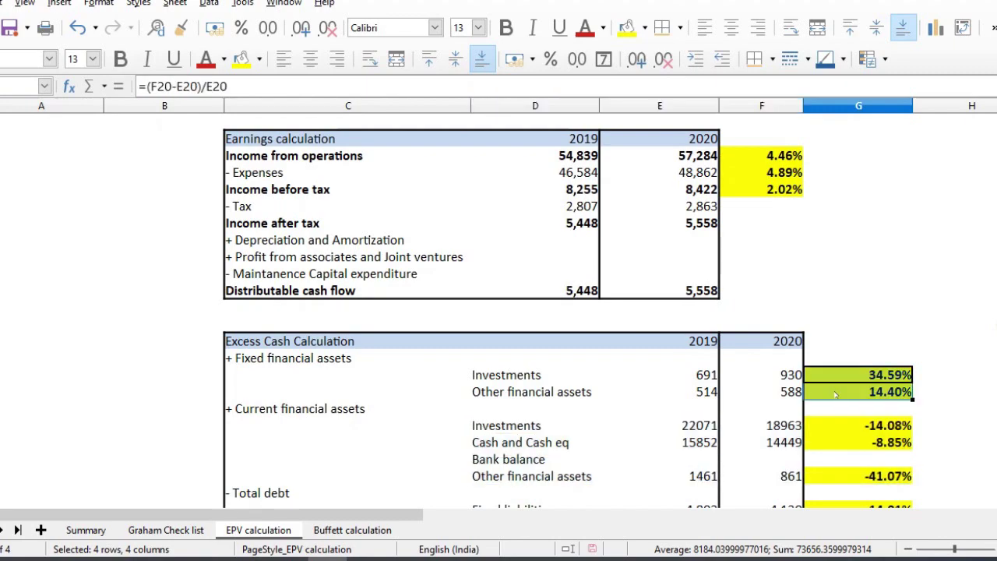
pyautogui.click(746, 396)
pyautogui.press('Down')
pyautogui.press('Down')
pyautogui.press('Down')
pyautogui.press('Down')
pyautogui.press('Down')
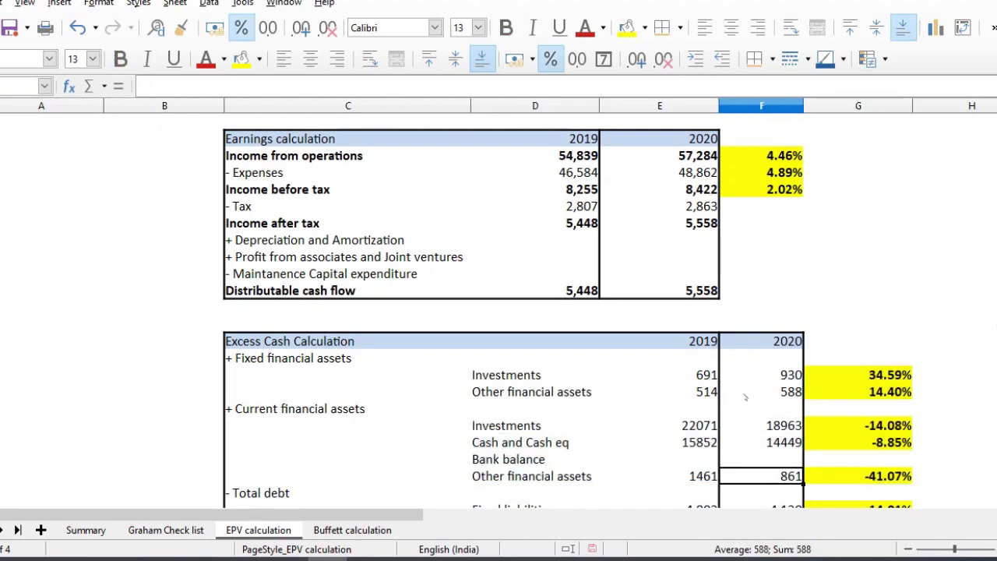
# Examine the 2019 and 2020 fixed liabilities under Total debt and their percentage change
pyautogui.press('Down')
pyautogui.press('Down')
pyautogui.press('Down')
pyautogui.press('Down')
pyautogui.press('Up')
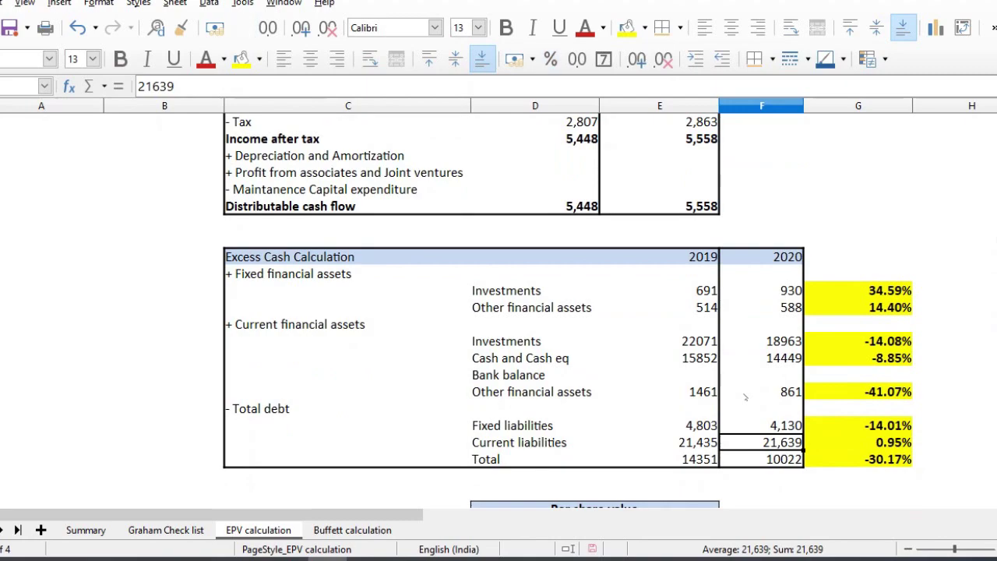
pyautogui.press('Up')
pyautogui.press('Right')
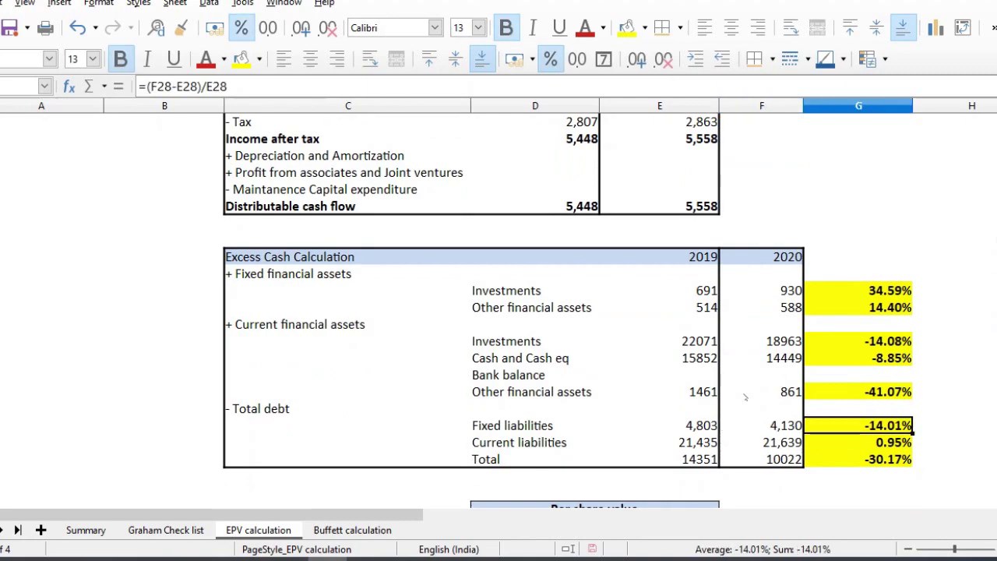
pyautogui.press('Left')
pyautogui.press('Left')
pyautogui.press('Right')
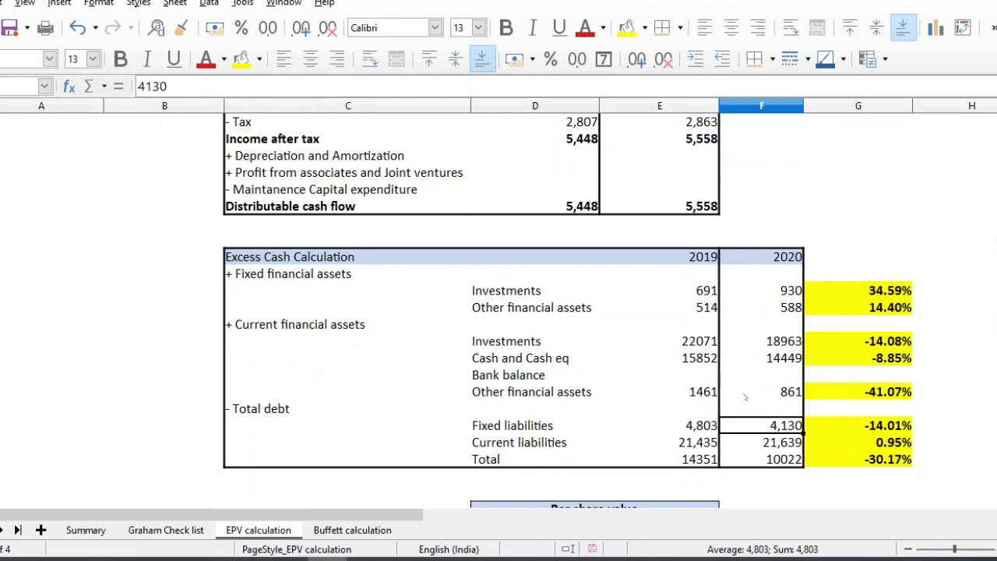
pyautogui.press('Right')
pyautogui.press('Left')
pyautogui.press('Left')
# Compare the 2019 and 2020 current liabilities under Total debt and check their percentage change
pyautogui.press('Down')
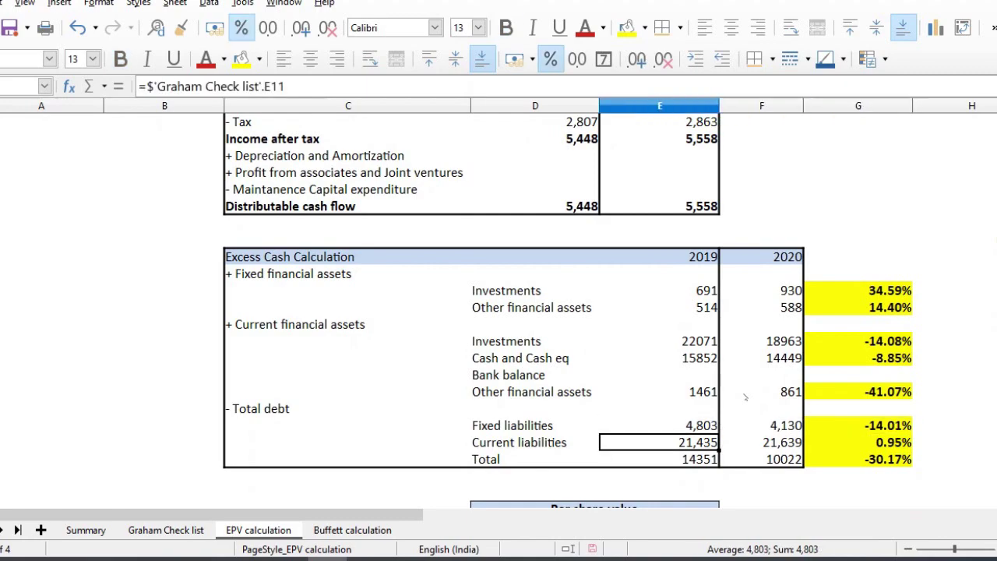
pyautogui.press('Right')
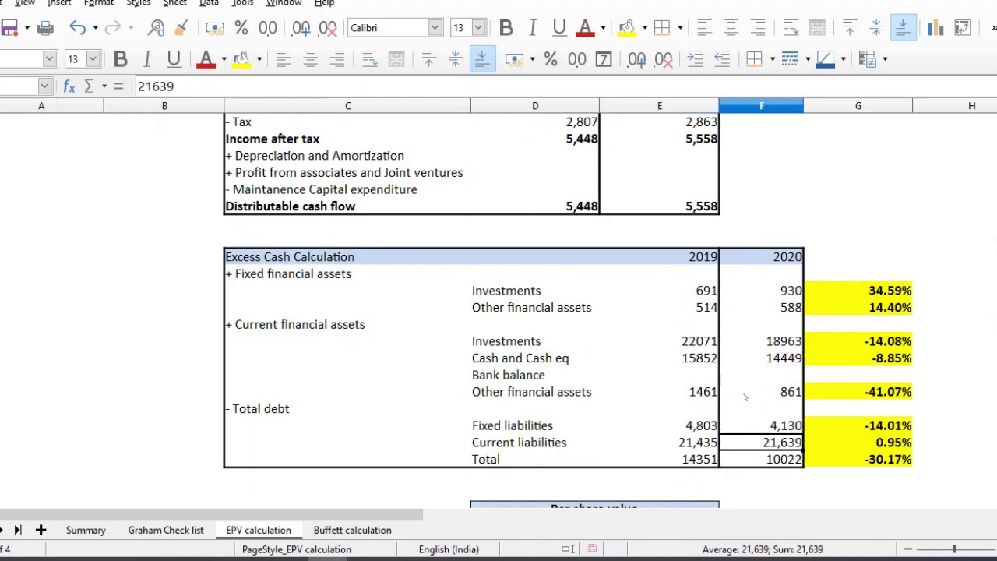
pyautogui.press('Right')
pyautogui.press('Right')
pyautogui.press('Left')
pyautogui.press('Left')
pyautogui.press('Left')
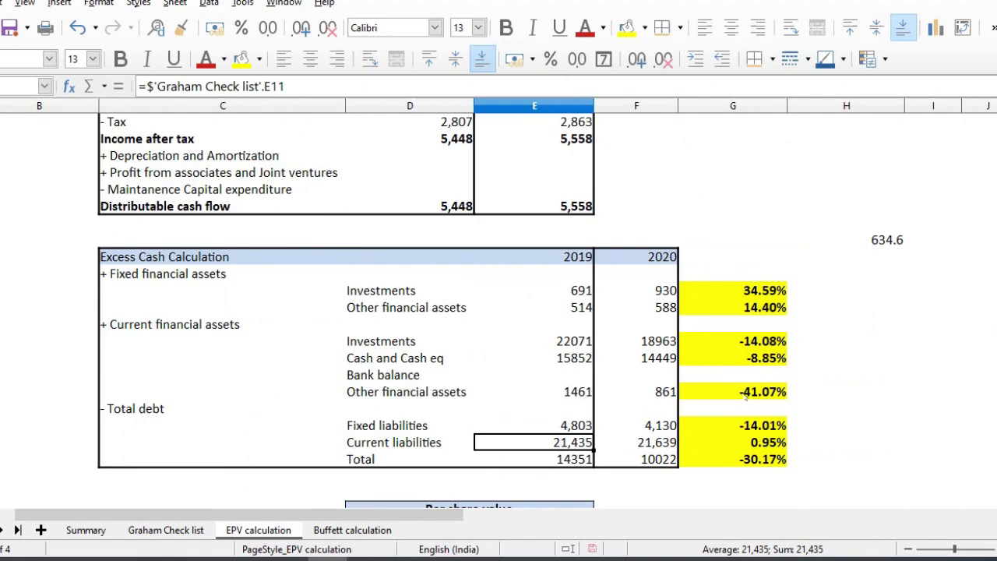
# Inspect the formula of the 2020 Total in the Excess Cash Calculation table
pyautogui.press('Left')
pyautogui.press('Left')
pyautogui.press('Left')
pyautogui.press('Right')
pyautogui.press('Right')
pyautogui.press('Right')
pyautogui.press('Right')
pyautogui.press('Down')
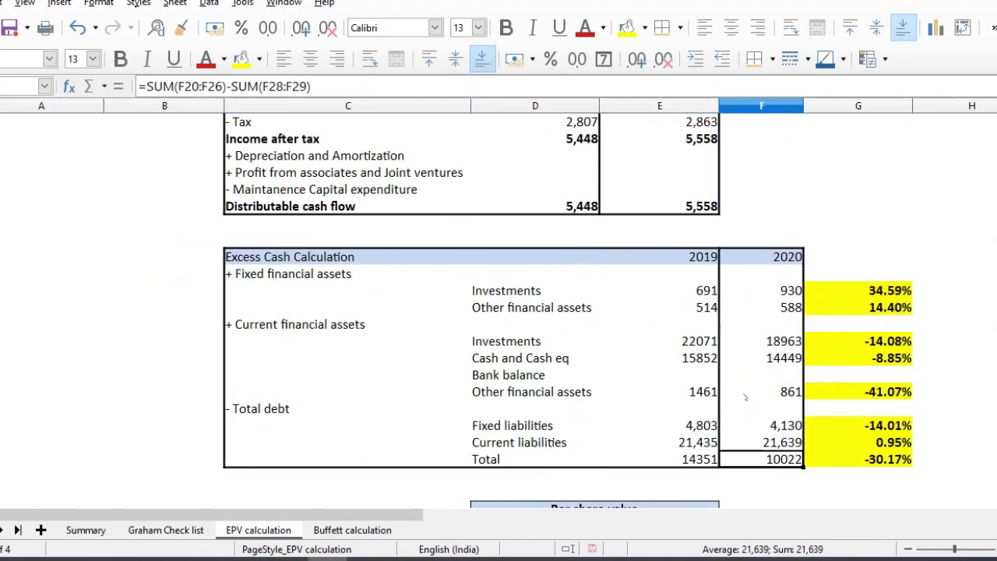
# Review the 2020 liabilities and financial asset figures that feed the excess cash total
pyautogui.press('Up')
pyautogui.press('Up')
pyautogui.press('Up')
pyautogui.press('Up')
pyautogui.press('Up')
pyautogui.press('Up')
pyautogui.press('Up')
pyautogui.press('Up')
pyautogui.press('Up')
pyautogui.press('Up')
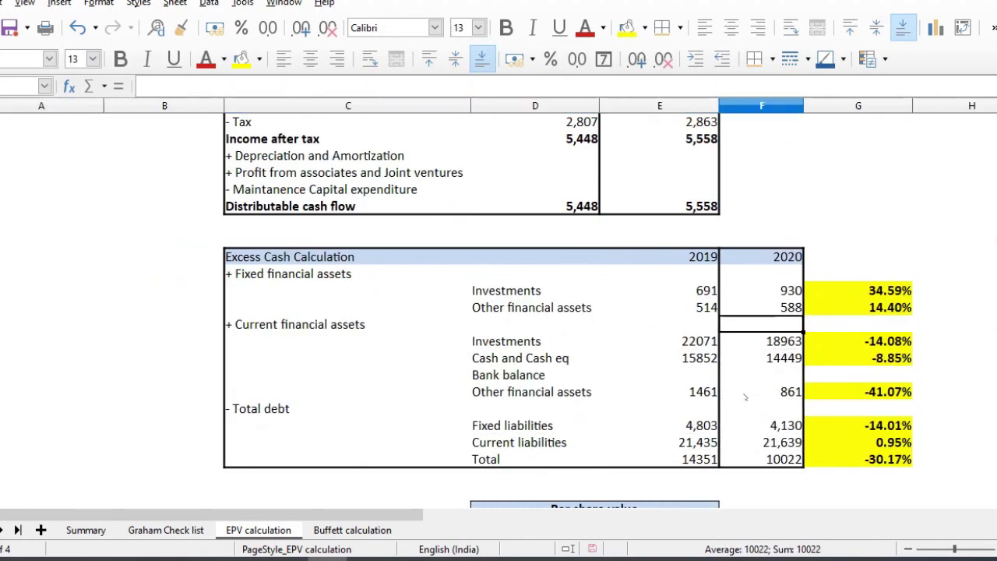
# Follow the 2020 excess cash column down to its Total and compare it with the 2019 Total
pyautogui.press('Down')
pyautogui.press('Down')
pyautogui.press('Down')
pyautogui.press('Down')
pyautogui.press('Down')
pyautogui.press('Down')
pyautogui.press('Down')
pyautogui.press('Down')
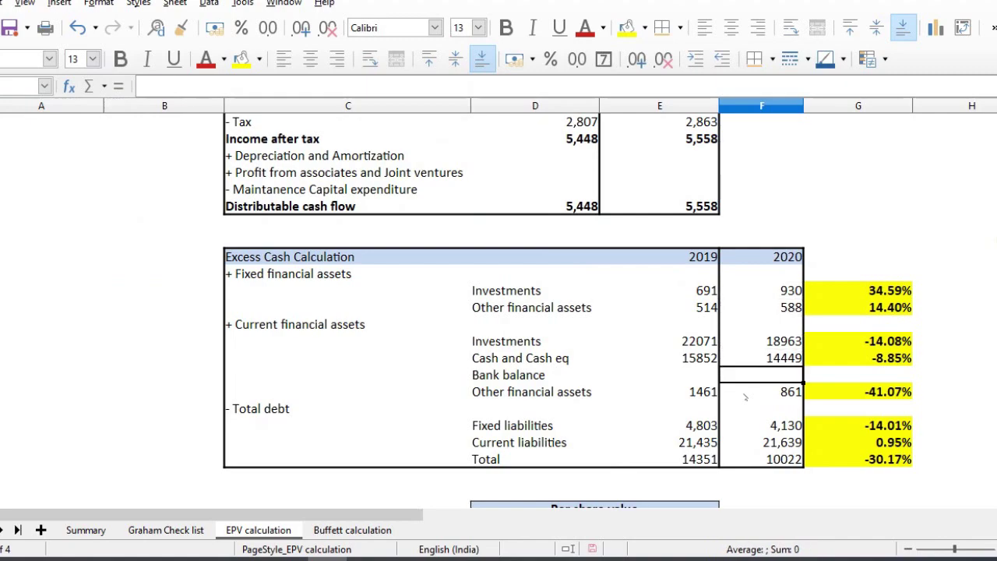
pyautogui.press('Down')
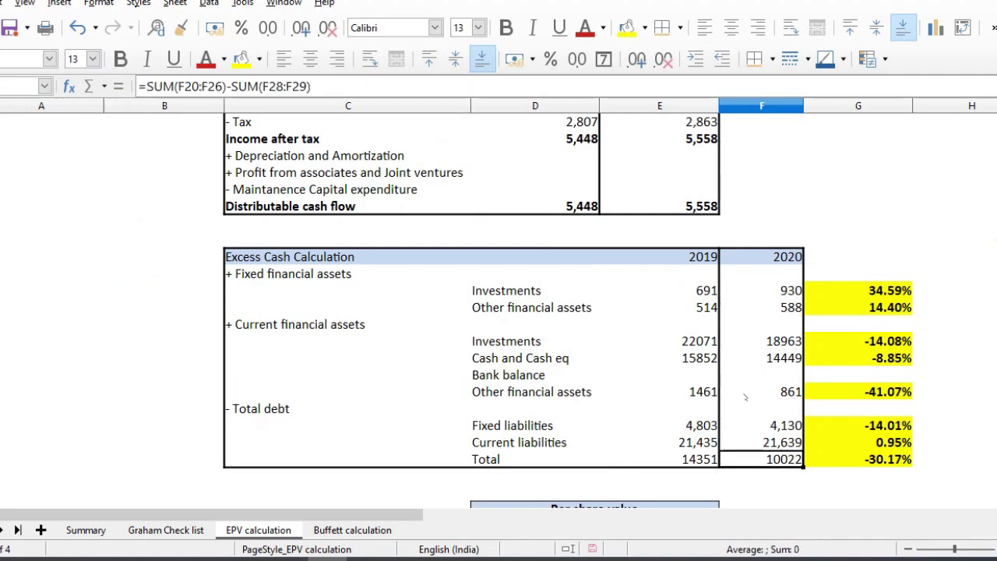
pyautogui.press('Left')
pyautogui.press('Right')
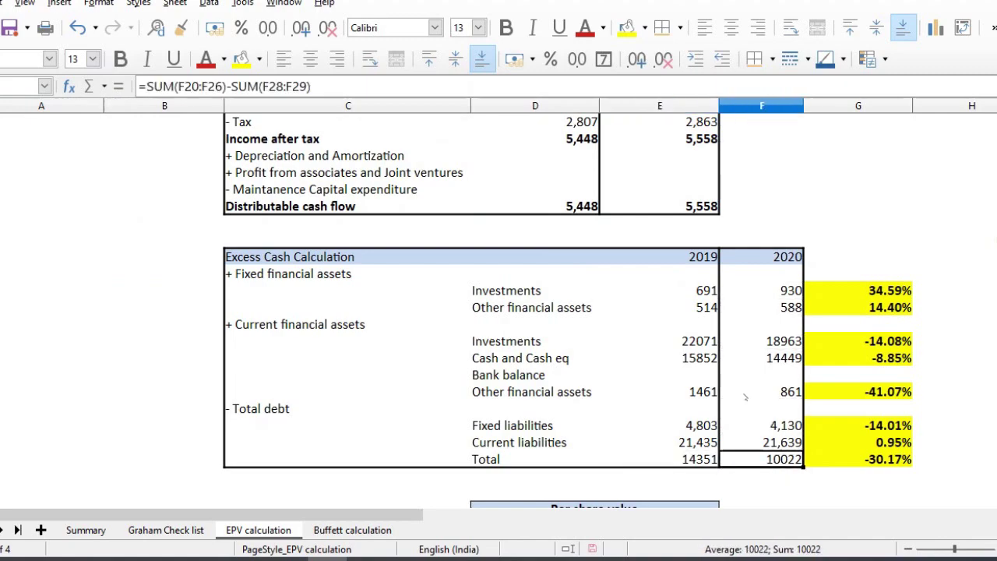
# Check the percentage change of the excess cash Total and locate the investment rate in the Per share value table
pyautogui.press('Right')
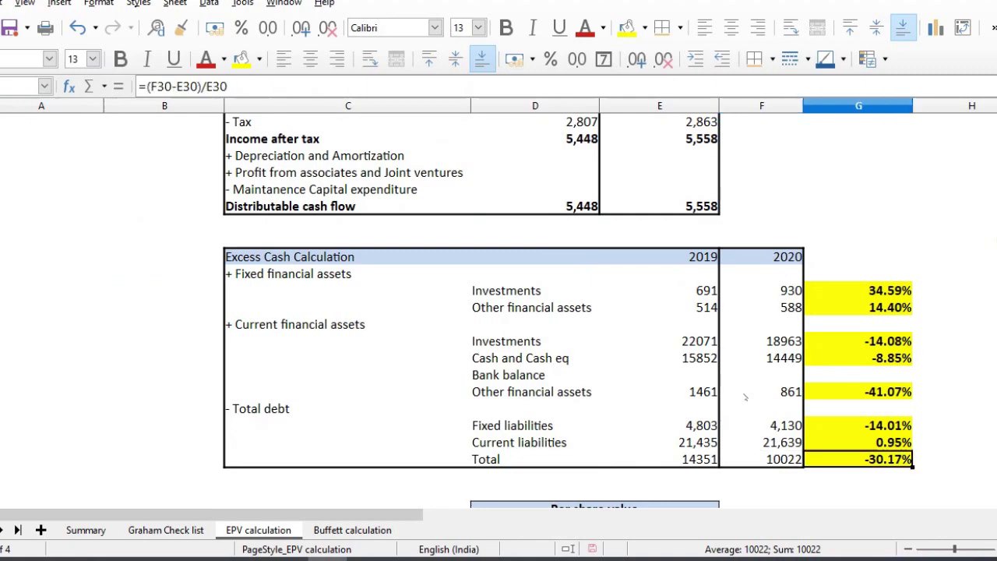
pyautogui.press('Down')
pyautogui.press('Down')
pyautogui.press('Down')
pyautogui.press('Left')
pyautogui.press('Left')
pyautogui.press('Left')
pyautogui.press('Left')
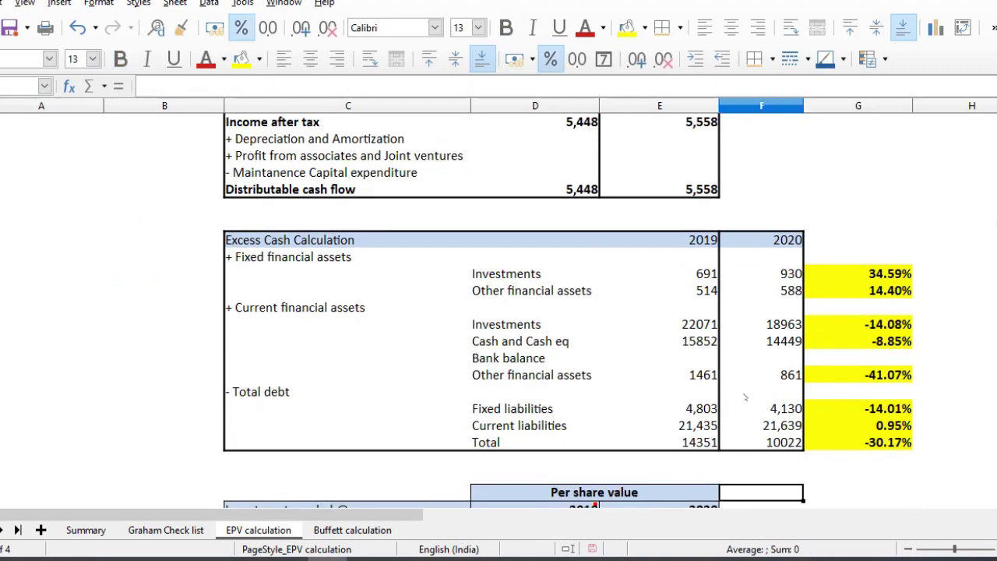
pyautogui.press('Down')
pyautogui.press('Up')
pyautogui.press('Up')
pyautogui.press('Up')
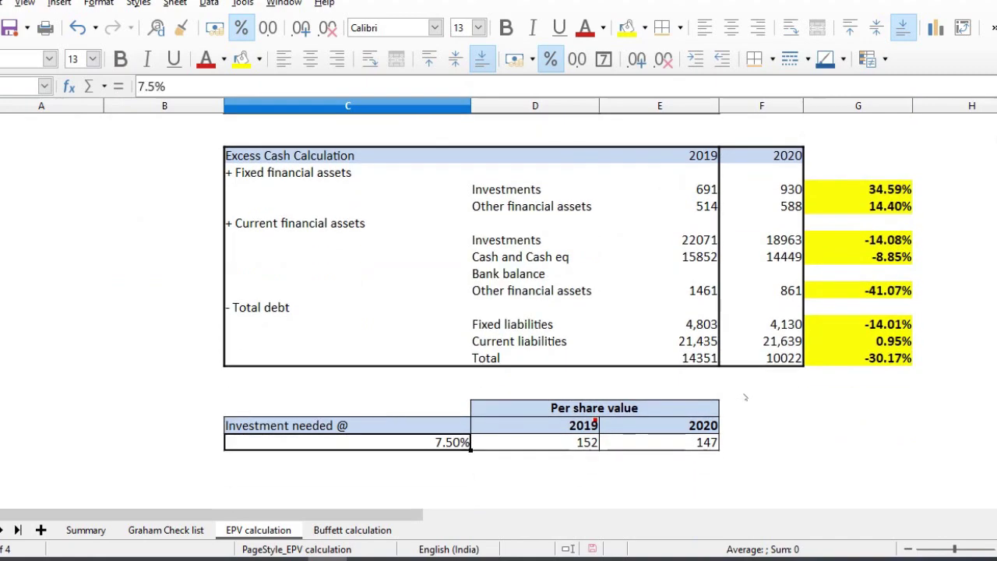
# Compare the 2019 and 2020 per share values and inspect their formulas
pyautogui.press('Right')
pyautogui.press('Right')
pyautogui.press('Up')
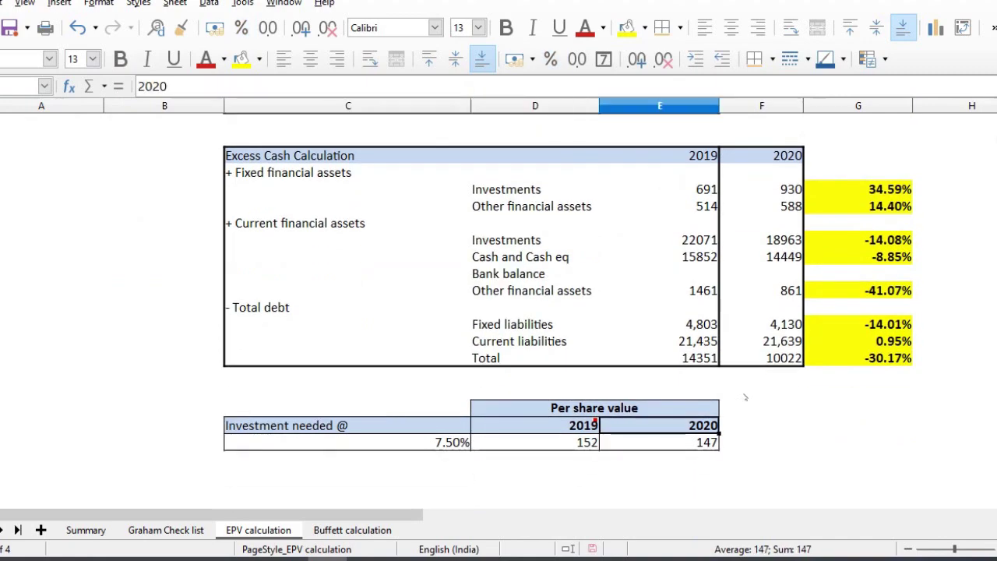
pyautogui.press('Left')
pyautogui.press('Down')
pyautogui.press('Up')
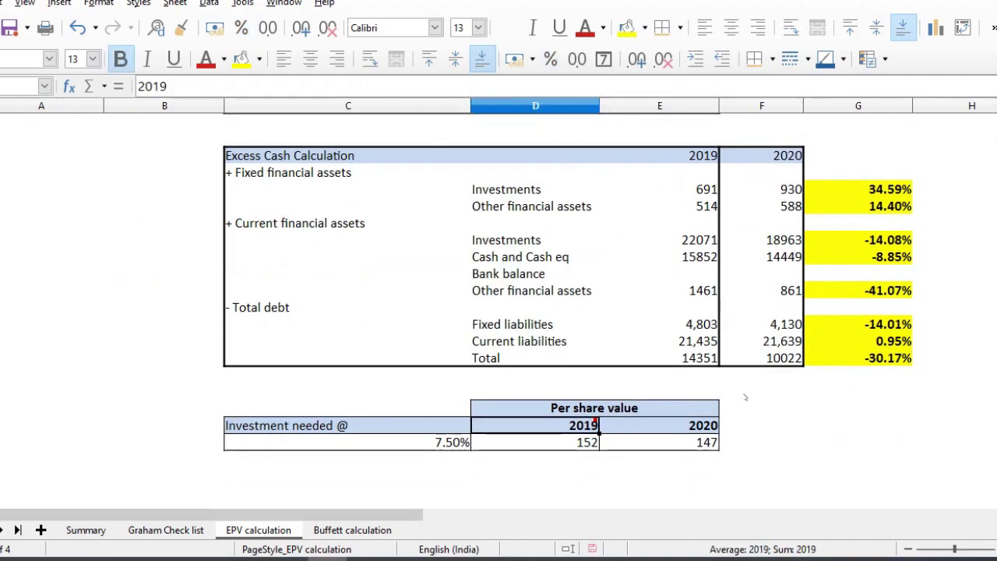
pyautogui.press('Down')
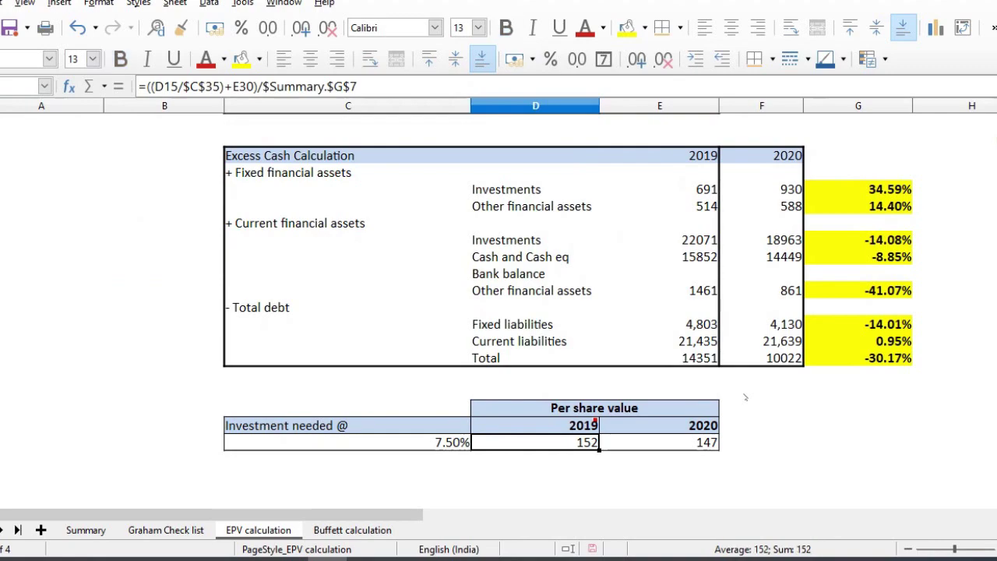
pyautogui.press('Up')
pyautogui.press('Down')
pyautogui.press('Right')
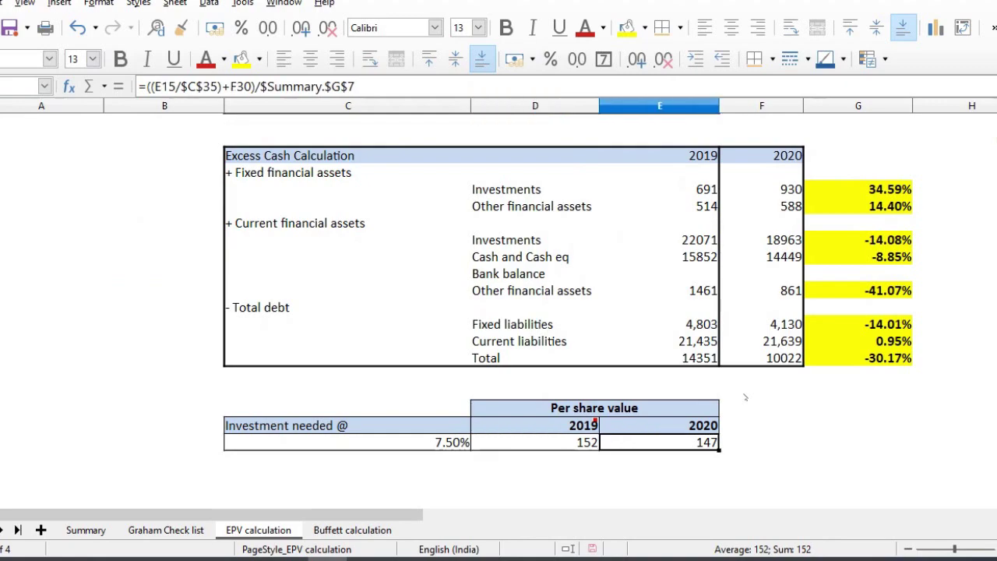
# Review the year headings and figures of the Per share value table once more
pyautogui.press('Up')
pyautogui.press('Down')
pyautogui.press('Up')
pyautogui.press('Up')
pyautogui.press('Left')
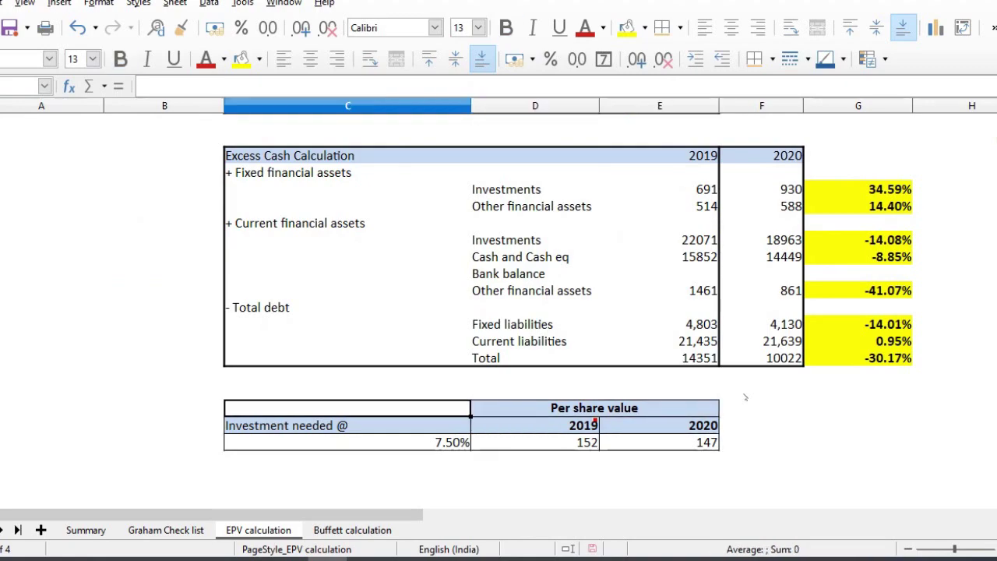
pyautogui.press('Right')
pyautogui.press('Down')
pyautogui.press('Down')
pyautogui.press('Up')
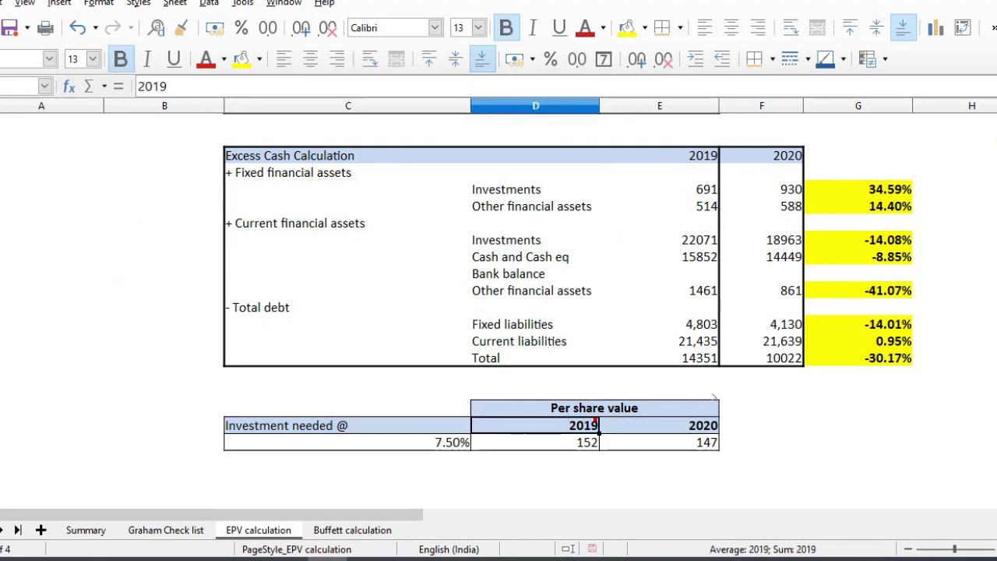
# Check Wipro's current price on the Summary sheet against the 2020 per share value on the EPV calculation sheet
pyautogui.click(98, 536)
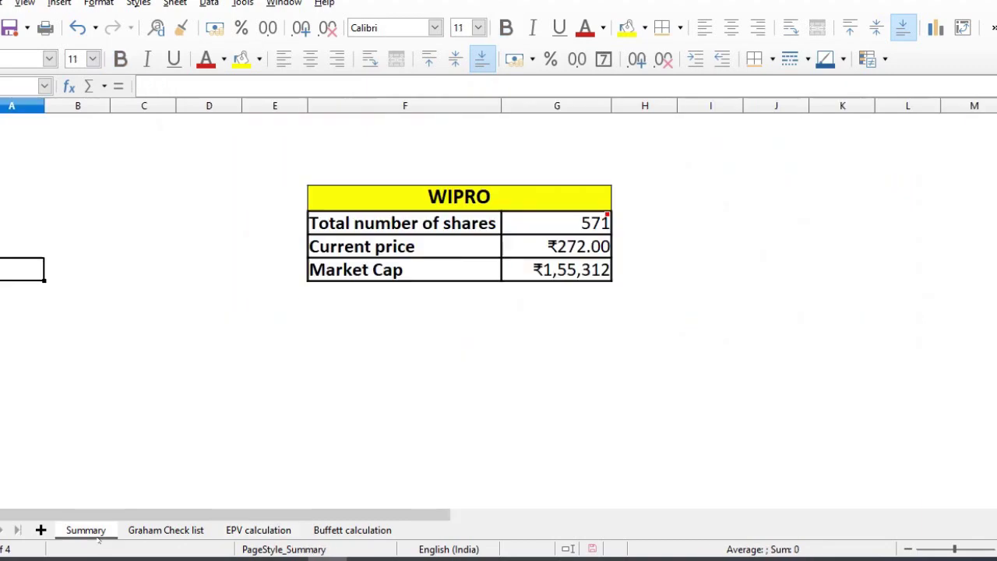
pyautogui.click(272, 533)
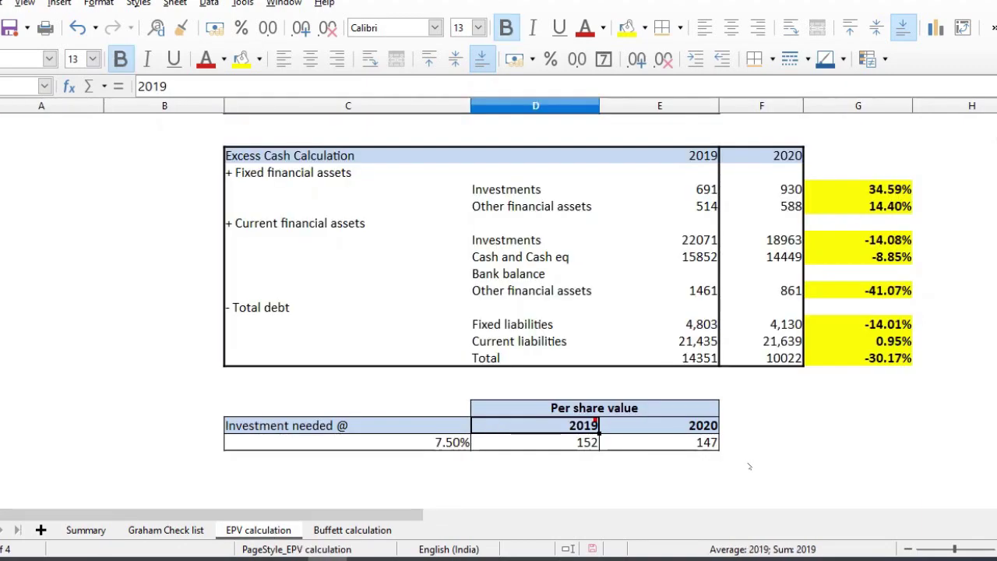
pyautogui.click(663, 442)
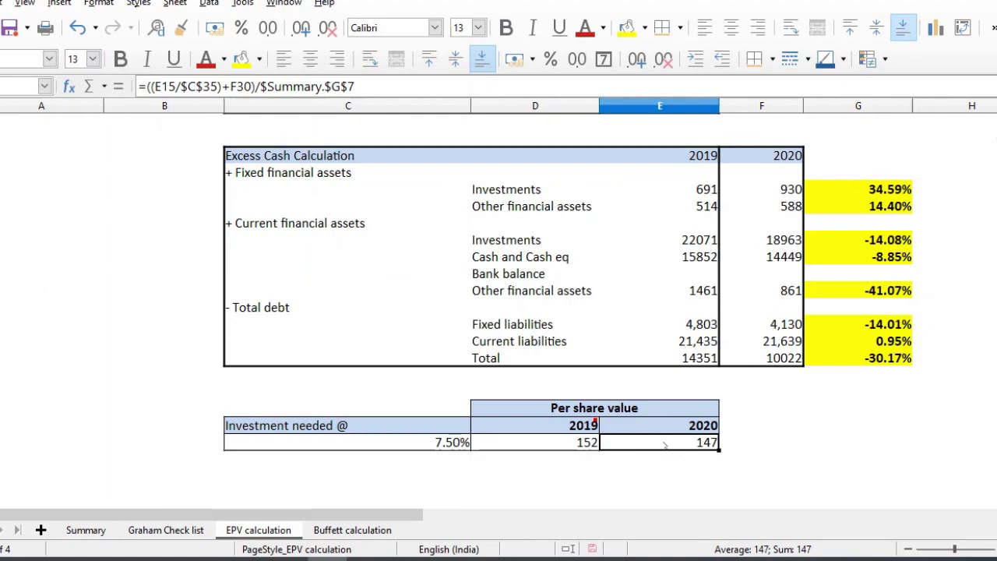
# On the Buffett calculation sheet, compare the 2019 and 2020 figures for 4 year average profit
pyautogui.click(340, 532)
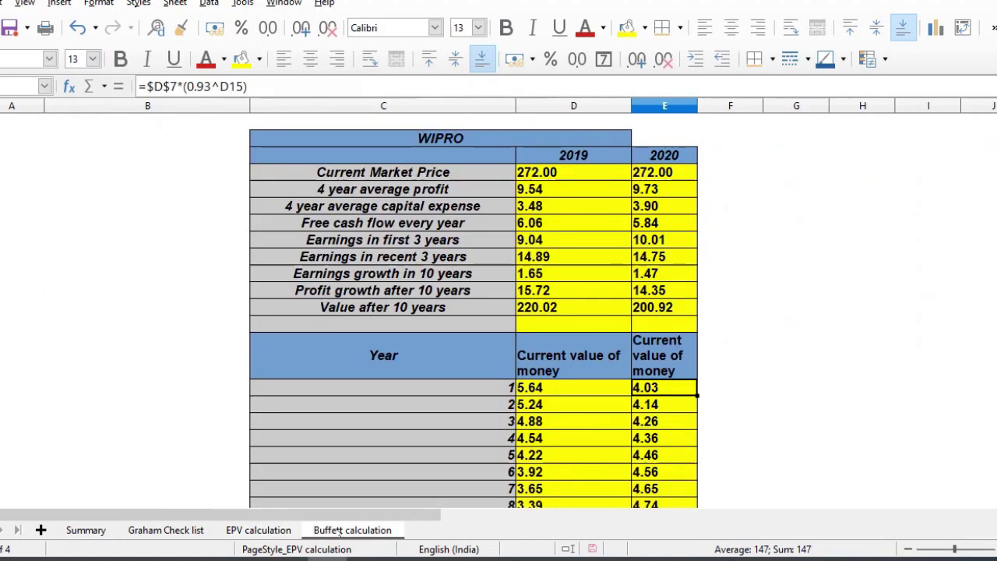
pyautogui.click(582, 188)
pyautogui.press('Down')
pyautogui.press('Up')
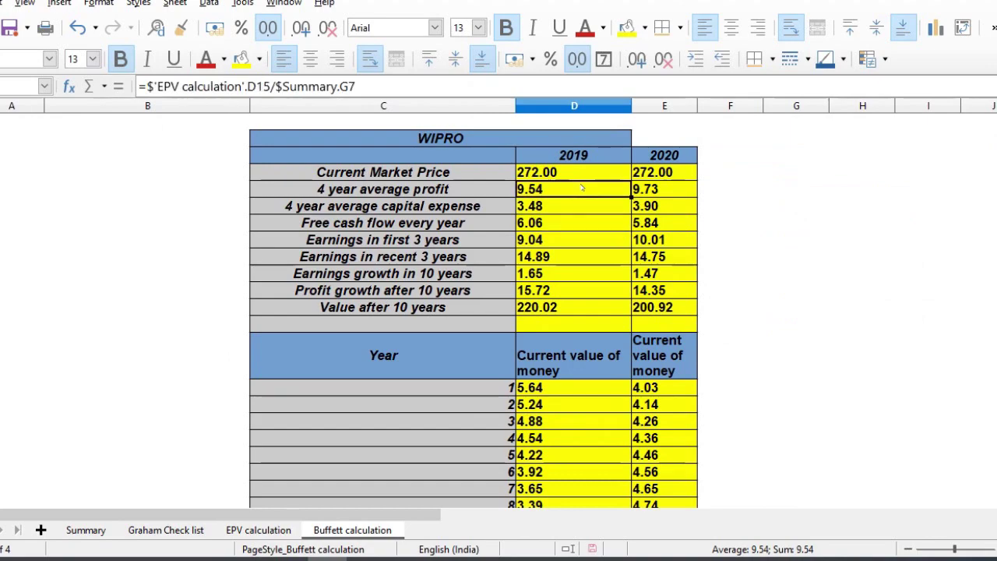
pyautogui.press('Right')
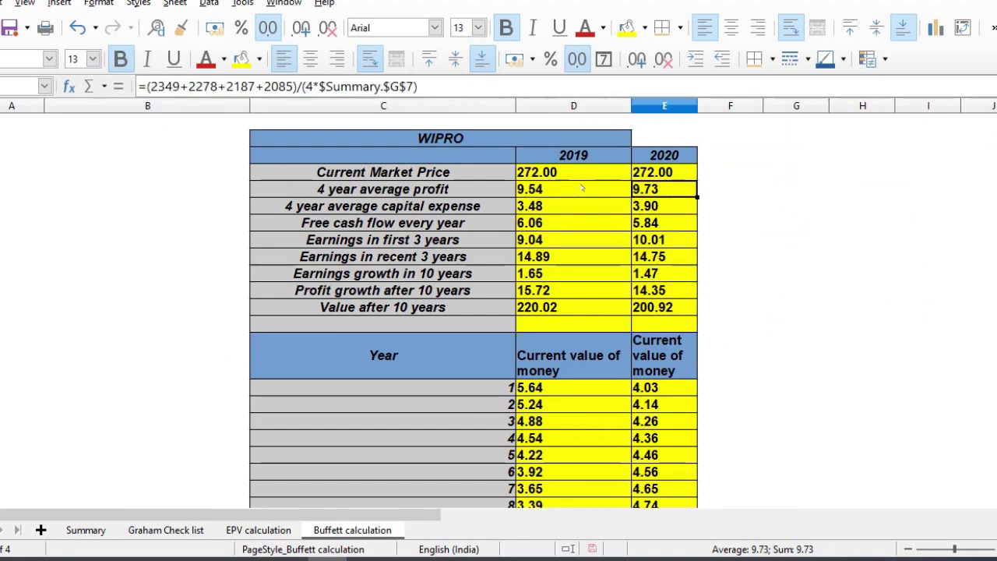
# Compare the 2019 and 2020 figures for 4 year average capital expense and inspect their formulas
pyautogui.press('Down')
pyautogui.press('Left')
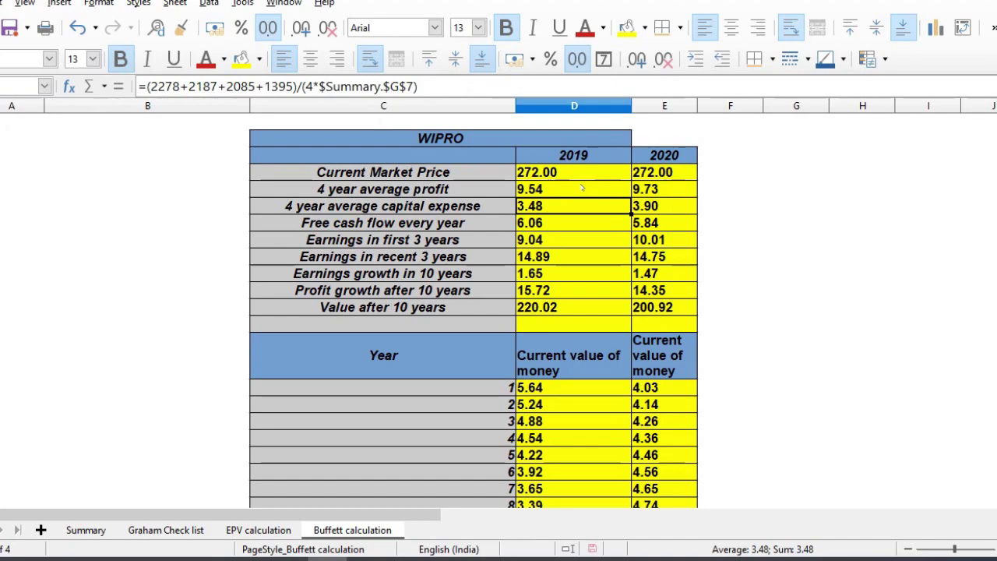
pyautogui.press('Right')
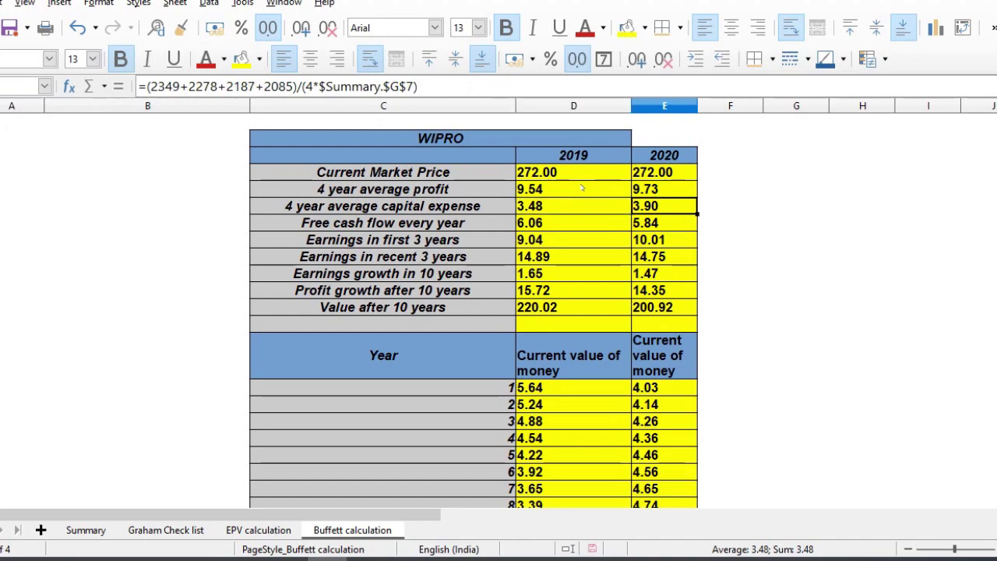
pyautogui.press('Left')
pyautogui.press('Right')
pyautogui.press('Left')
# Compare the 2019 and 2020 yearly free cash flow and trace it back to the profit and capital expense figures
pyautogui.press('Down')
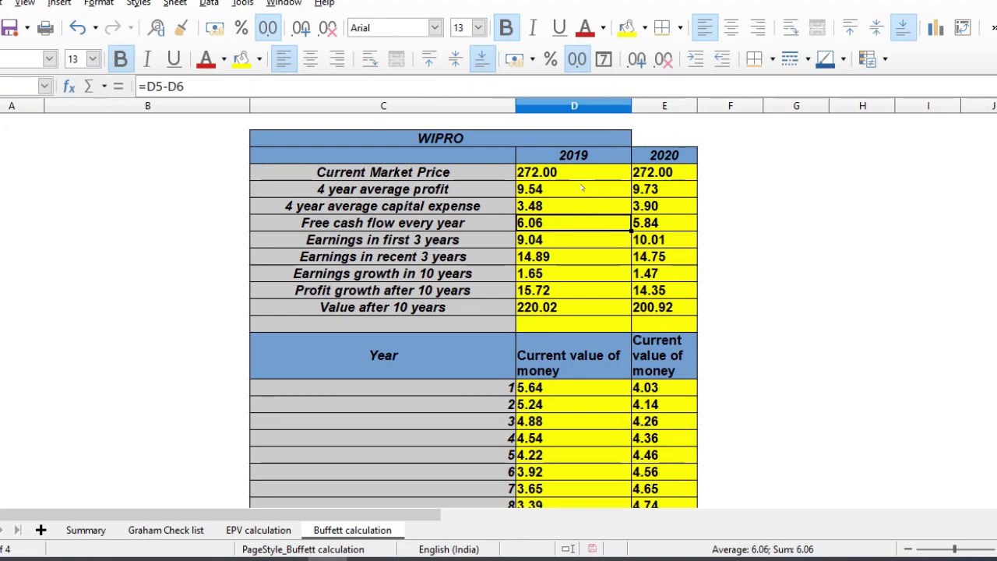
pyautogui.press('Right')
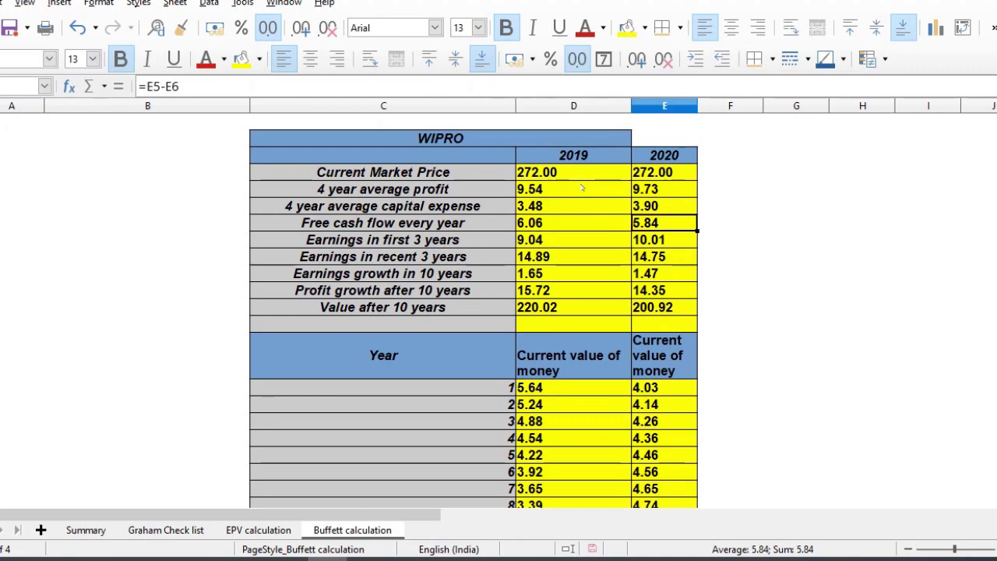
pyautogui.press('Up')
pyautogui.press('Up')
pyautogui.press('Down')
pyautogui.press('Down')
pyautogui.press('Left')
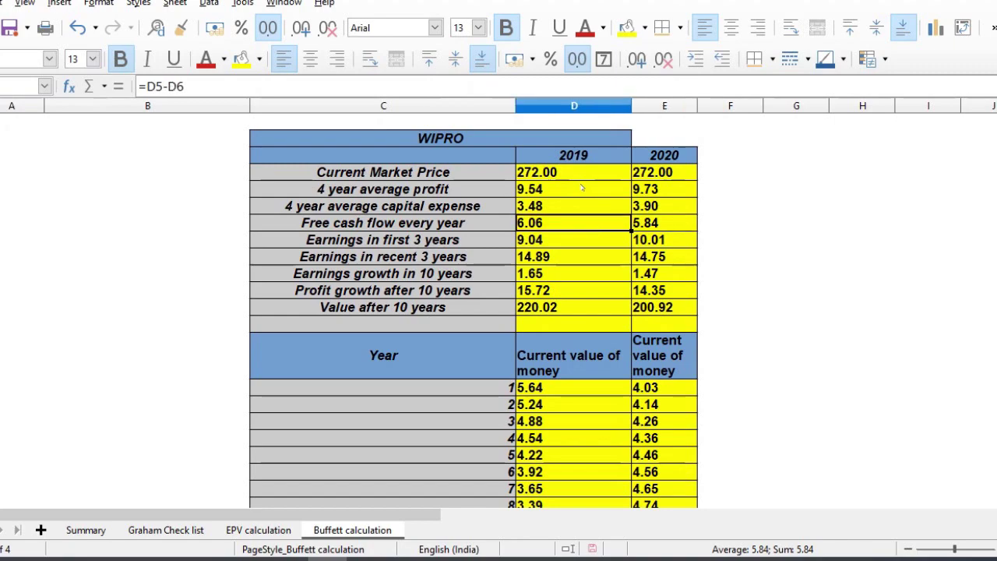
# Compare the 2019 and 2020 columns for earnings in the first 3 years
pyautogui.press('Down')
pyautogui.press('Right')
pyautogui.press('Left')
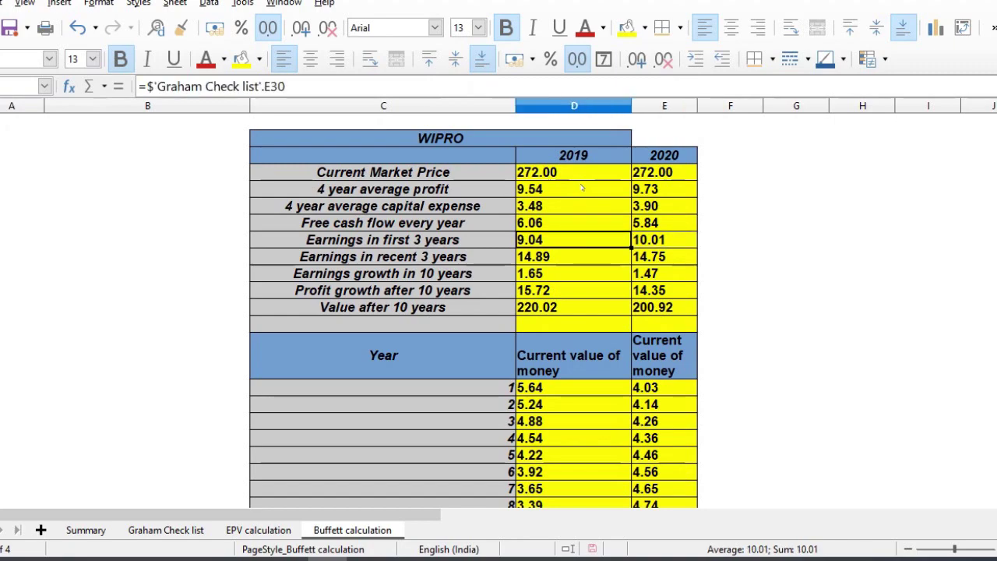
pyautogui.press('Right')
pyautogui.press('Left')
# Compare the 2019 and 2020 columns for earnings in the recent 3 years
pyautogui.press('Down')
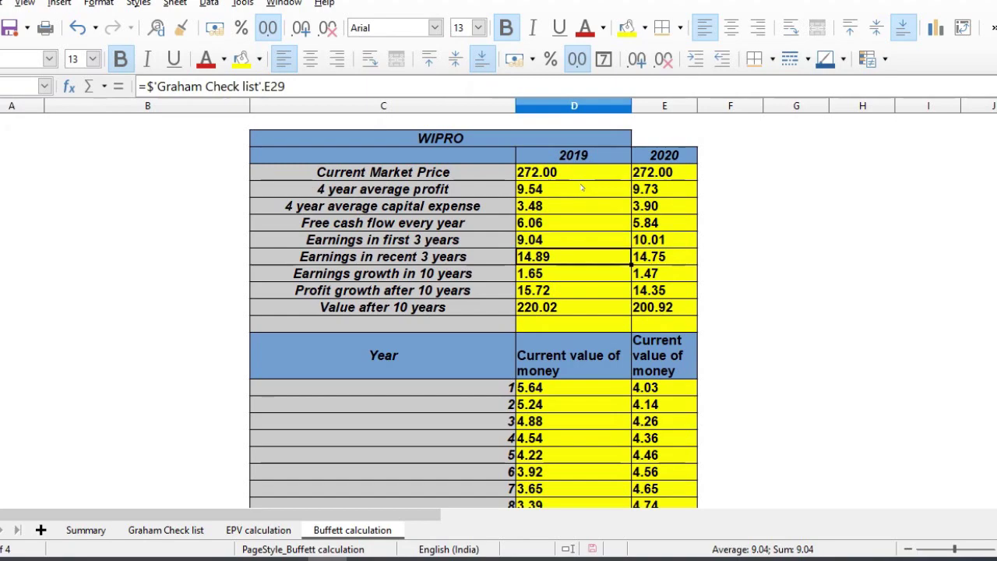
pyautogui.press('Right')
pyautogui.press('Left')
pyautogui.press('Right')
# Compare the 2019 and 2020 earnings growth in 10 years and inspect how each is calculated
pyautogui.press('Down')
pyautogui.press('Left')
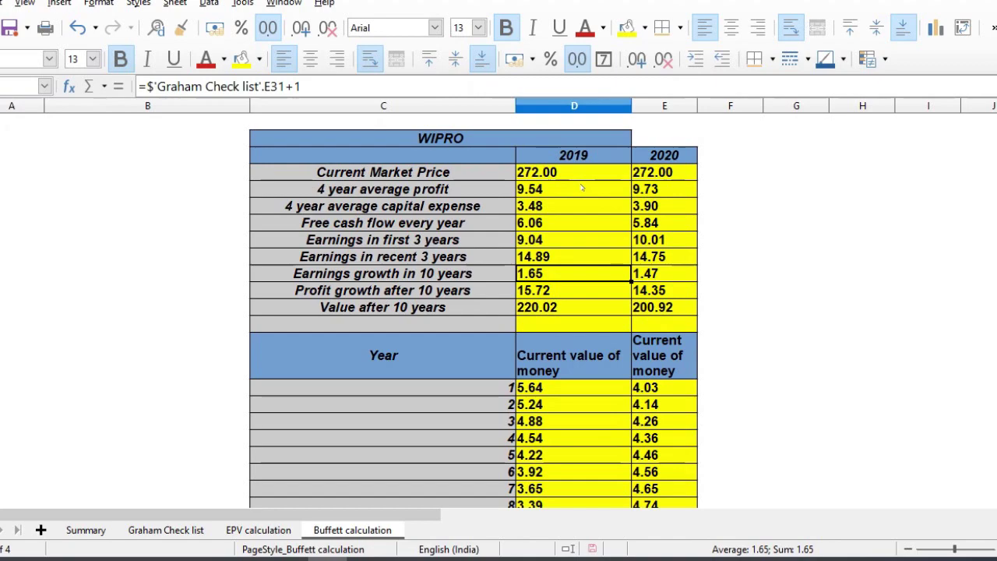
pyautogui.press('Right')
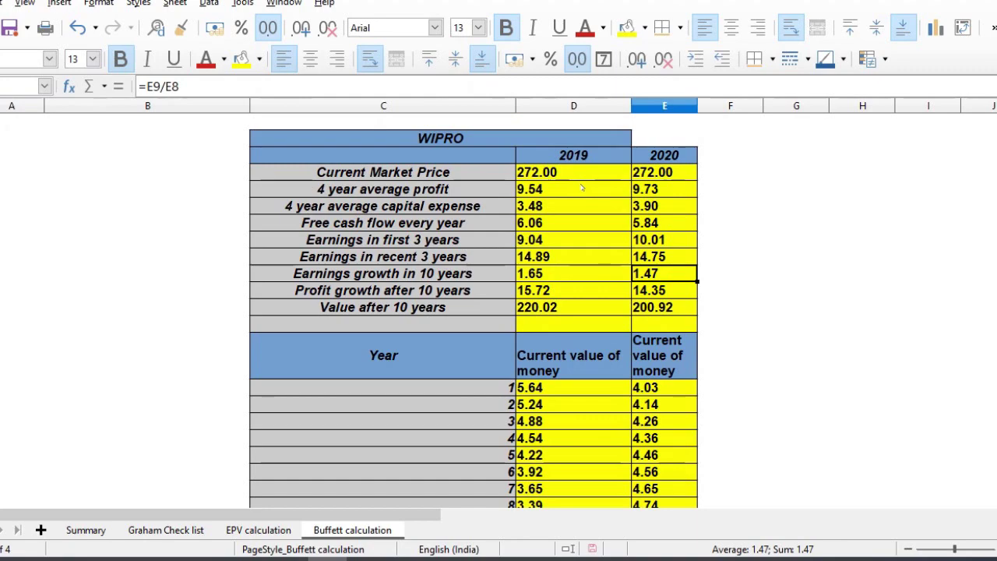
# Review the 2019 profit growth and value after 10 years
pyautogui.press('Down')
pyautogui.press('Left')
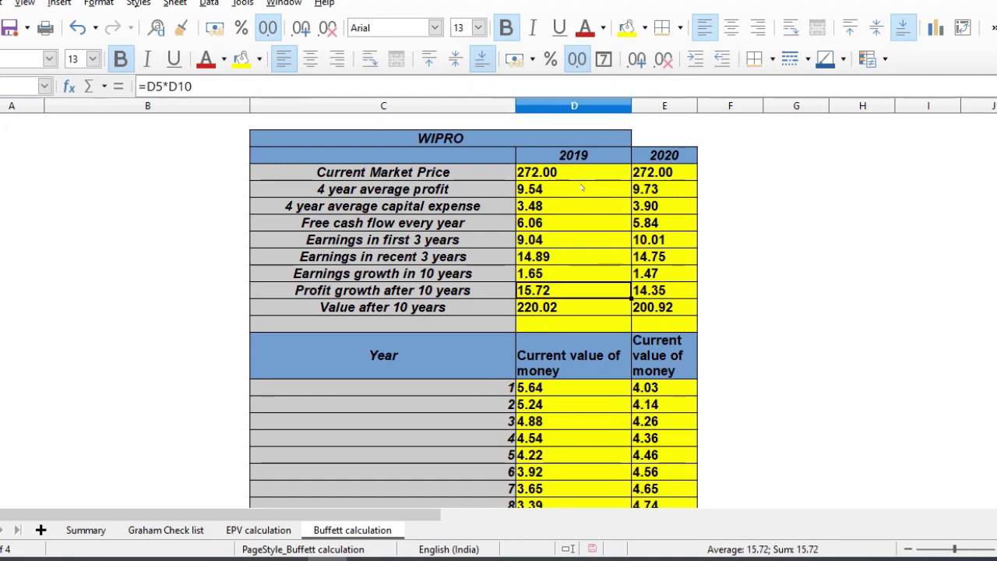
pyautogui.press('Down')
pyautogui.press('Down')
pyautogui.press('Up')
pyautogui.press('Up')
# Follow the 2019 yearly present values down to the Current Value row
pyautogui.press('Down')
pyautogui.press('Down')
pyautogui.press('Down')
pyautogui.press('Down')
pyautogui.press('Down')
pyautogui.press('Down')
pyautogui.press('Down')
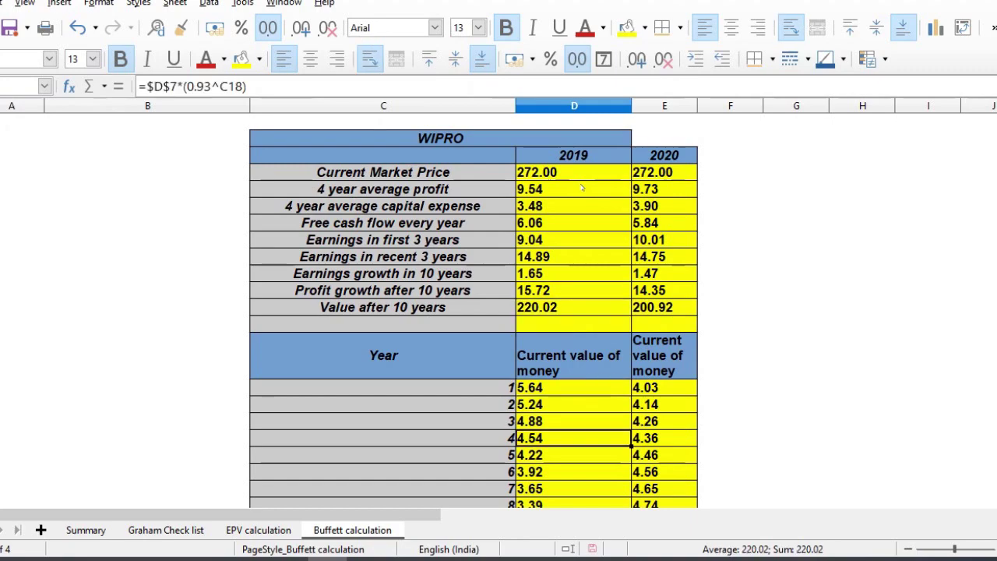
pyautogui.press('Down')
pyautogui.press('Down')
pyautogui.press('Down')
pyautogui.press('Down')
pyautogui.press('Down')
pyautogui.press('Down')
pyautogui.press('Down')
pyautogui.press('Down')
pyautogui.press('Down')
pyautogui.press('Up')
pyautogui.press('Up')
pyautogui.press('Up')
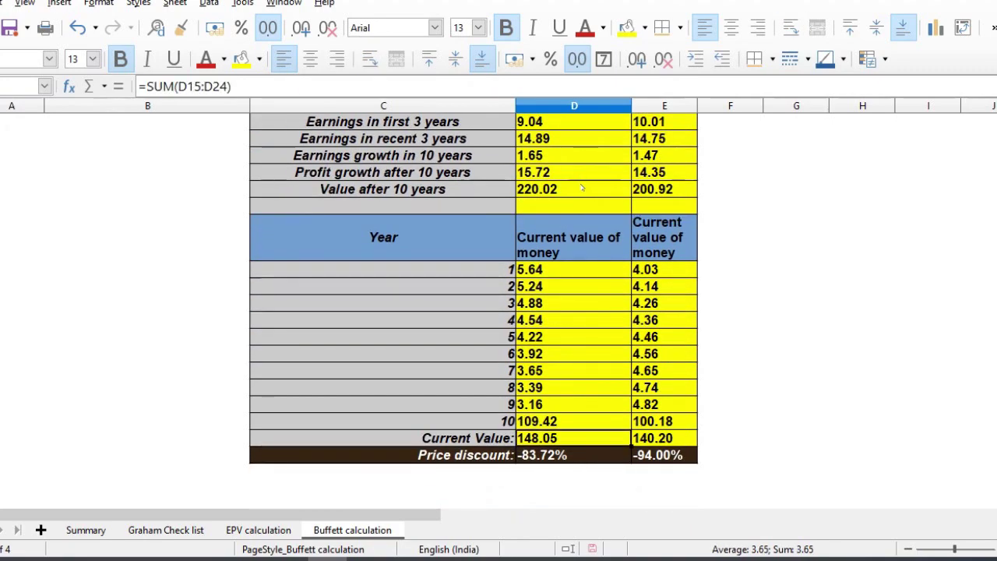
# Compare the 2019 and 2020 totals in the Current Value row
pyautogui.press('Right')
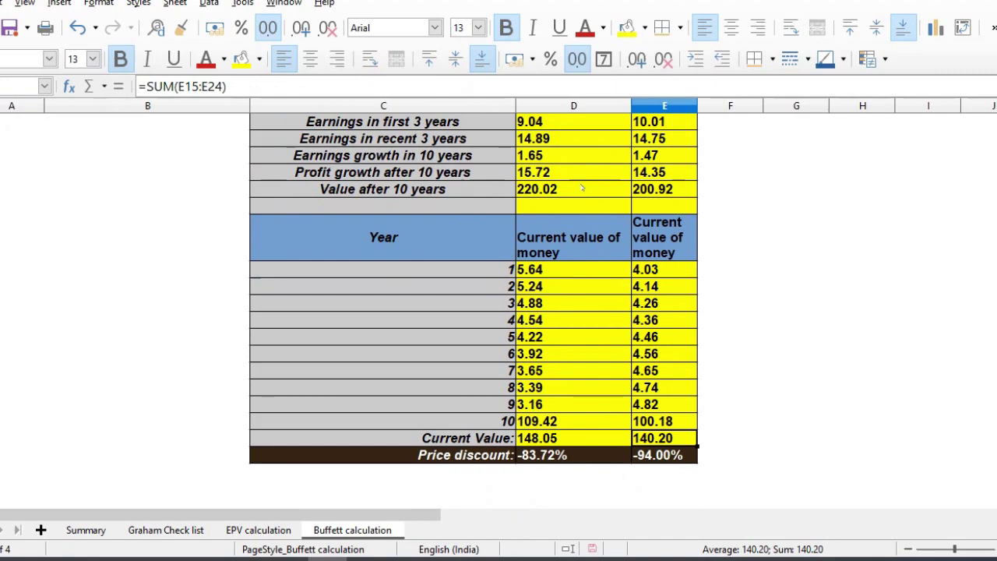
pyautogui.press('Left')
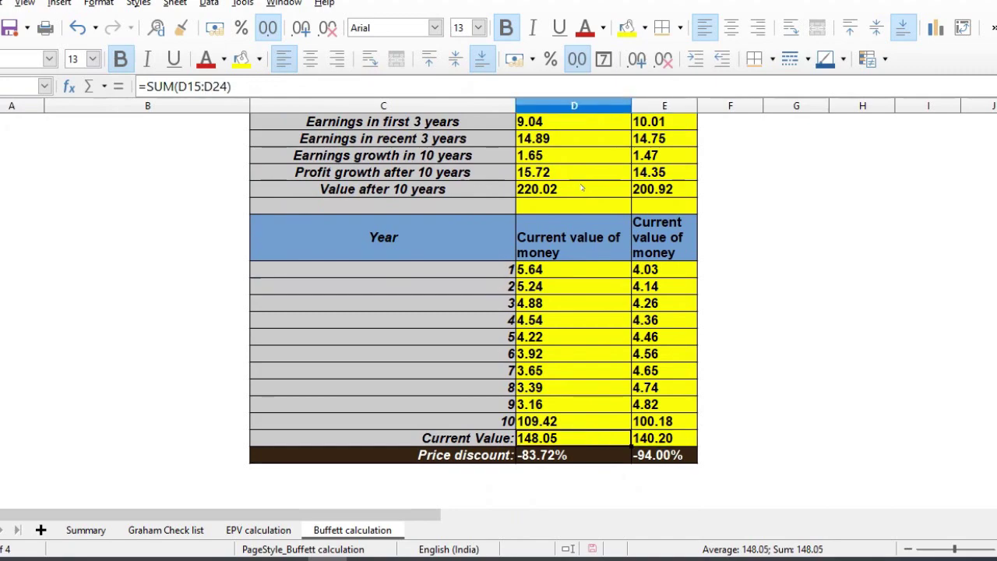
pyautogui.press('Right')
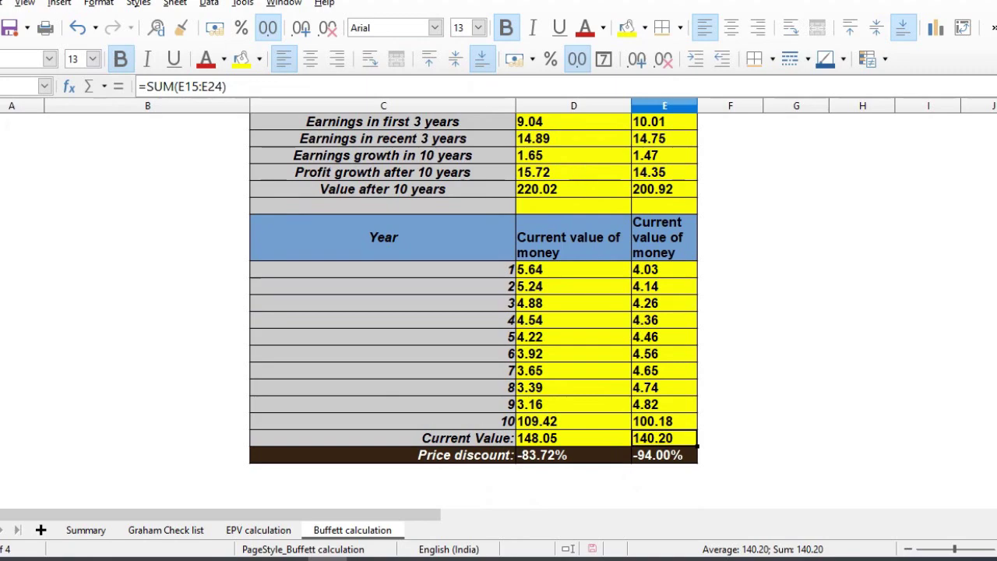
# Inspect the year 10 values and compare the 2020 Current Value with the 2020 per share value on the EPV calculation sheet
pyautogui.click(533, 420)
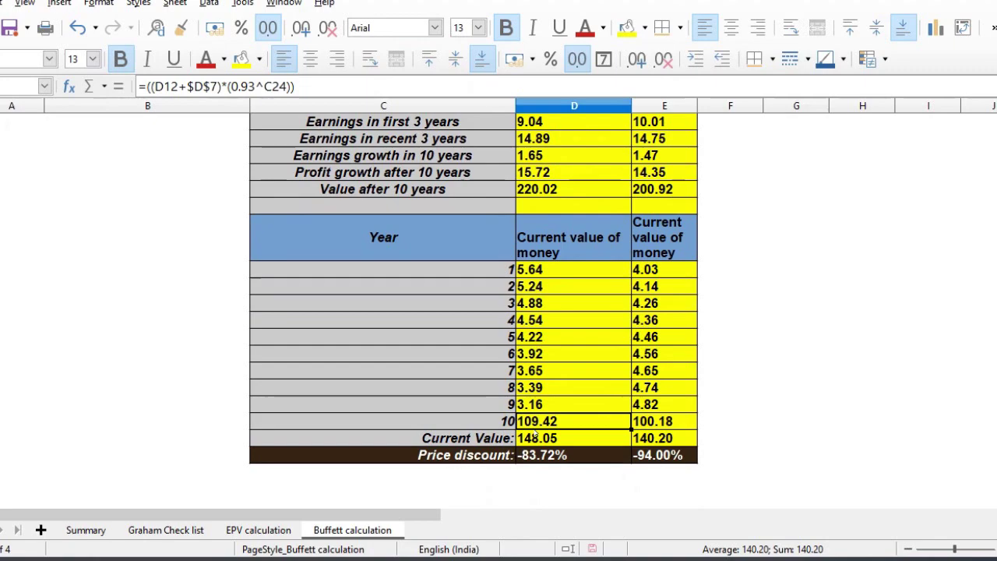
pyautogui.click(261, 529)
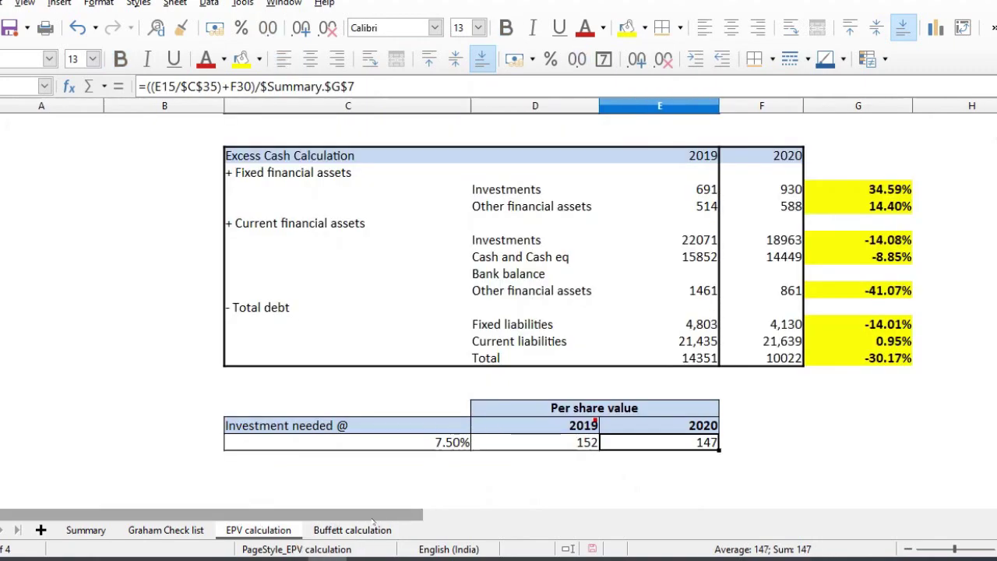
pyautogui.click(367, 529)
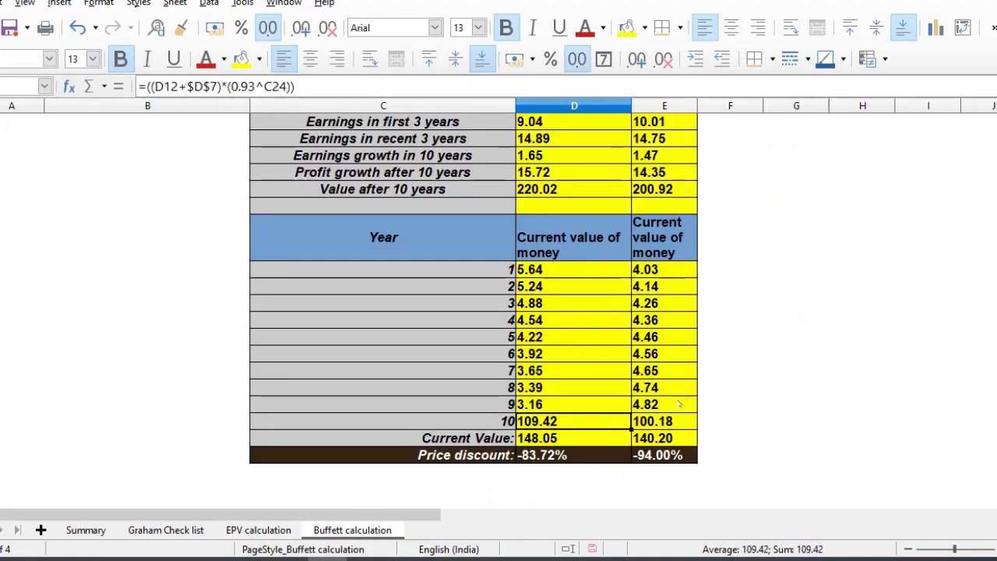
pyautogui.click(662, 420)
pyautogui.click(657, 440)
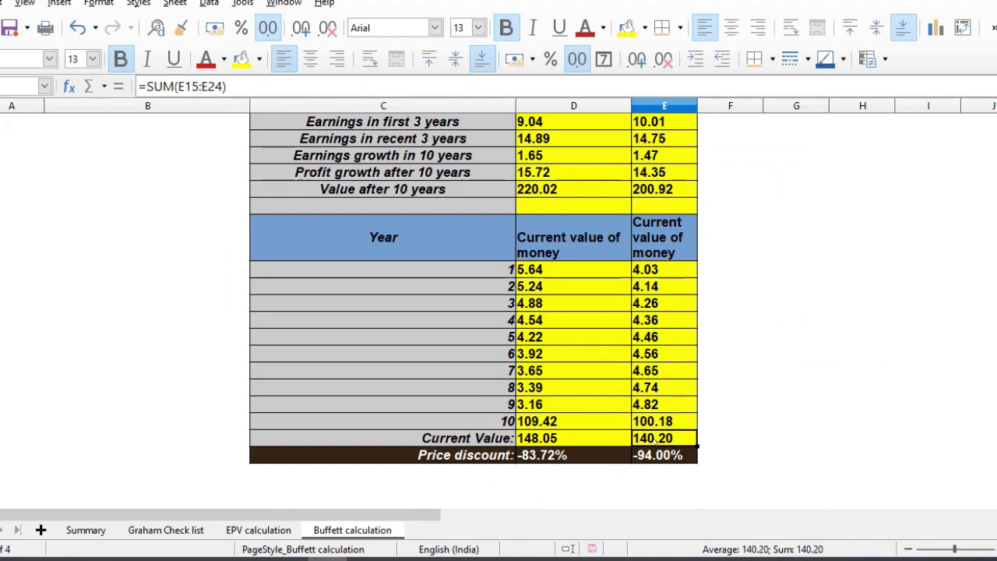